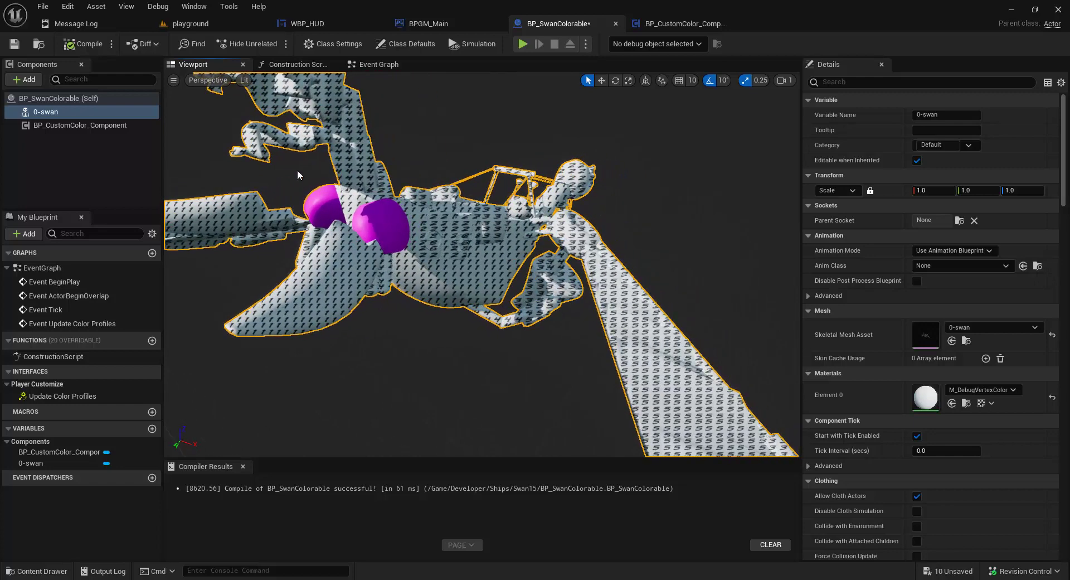
Switch to the Houdini window that has the models-H19.5.hiplc file open at the swan_rig network.
scroll(391, 159, down, 4)
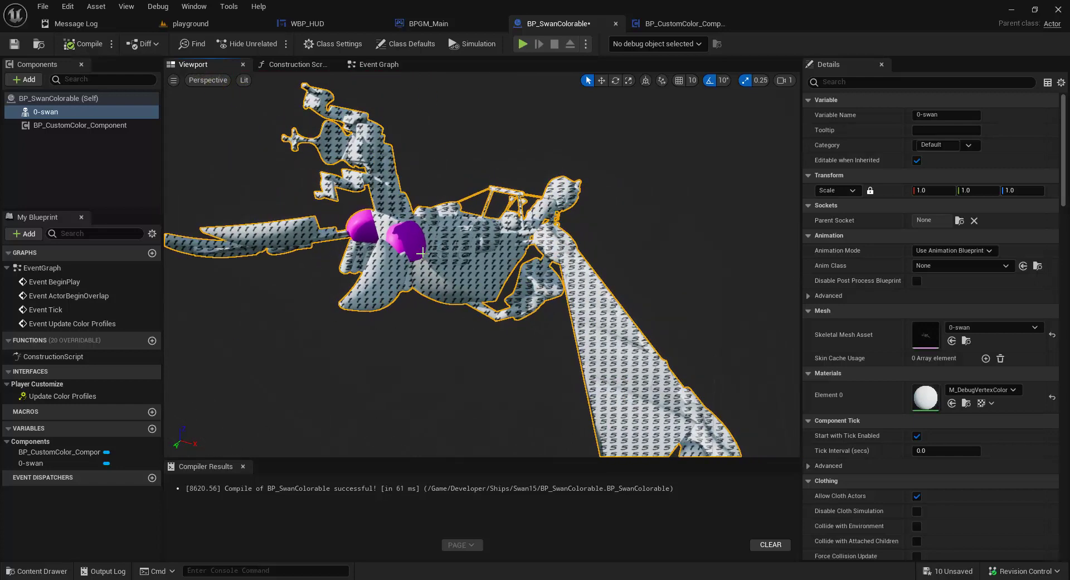
drag(444, 251, 471, 270)
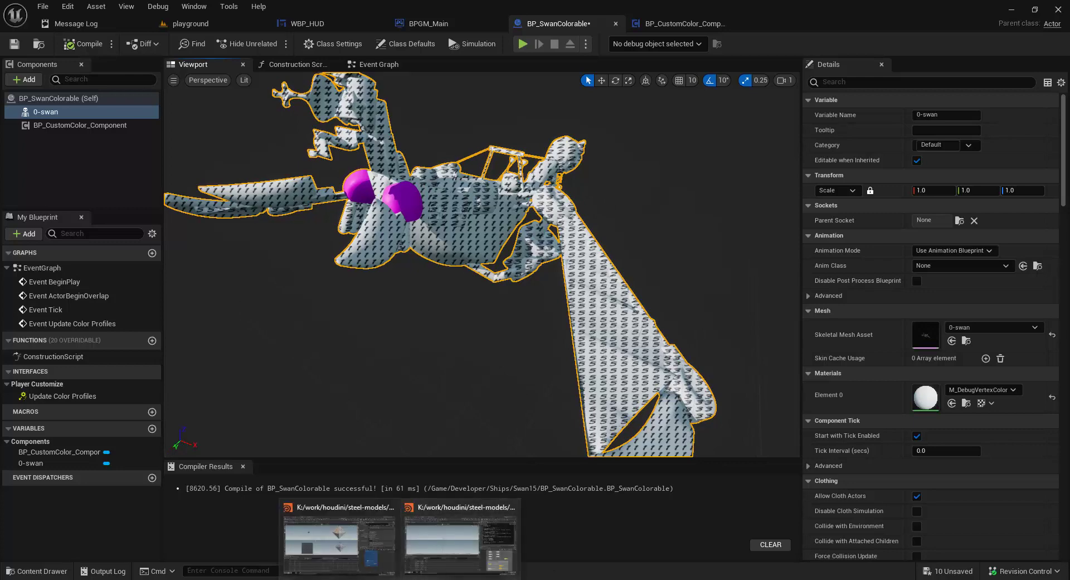
click(427, 546)
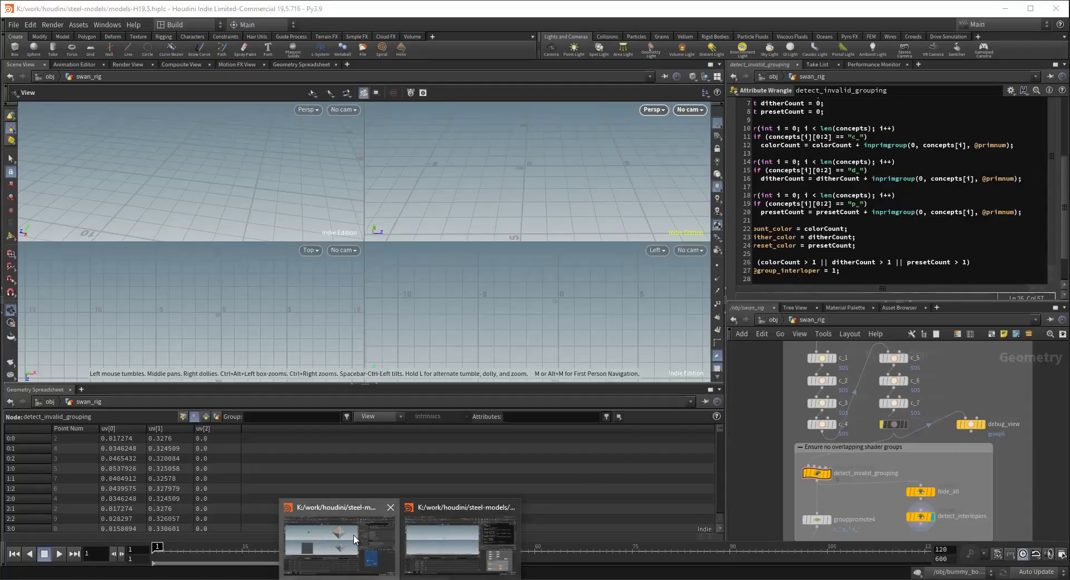
click(365, 548)
mouse_move(517, 177)
mouse_down()
mouse_move(527, 164)
mouse_move(518, 169)
mouse_up()
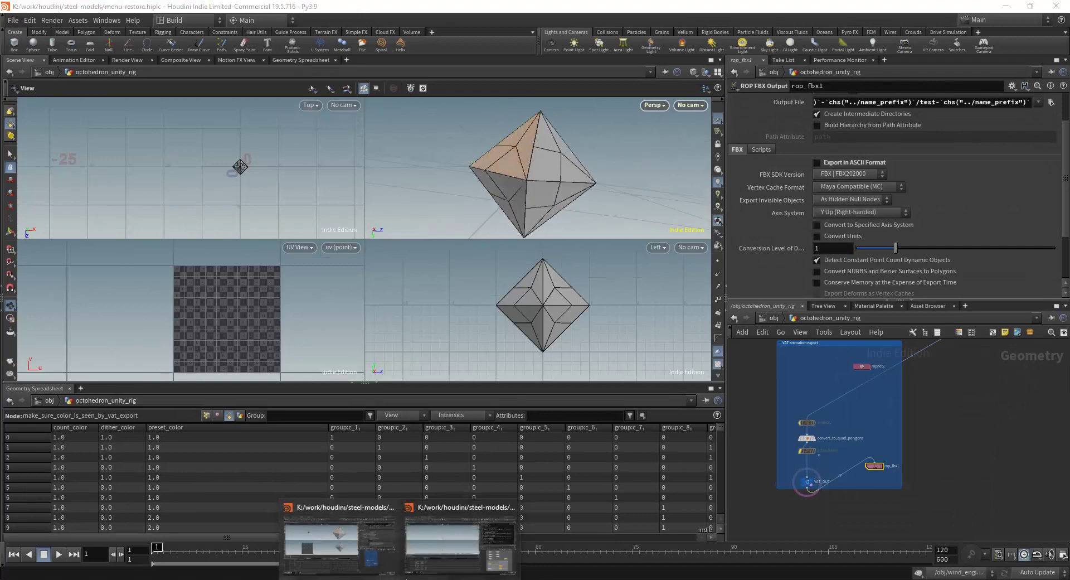
click(460, 536)
Display the group nodes from c_1 to c_3 in turn and examine which swan parts each one covers.
scroll(759, 414, down, 4)
scroll(756, 415, up, 5)
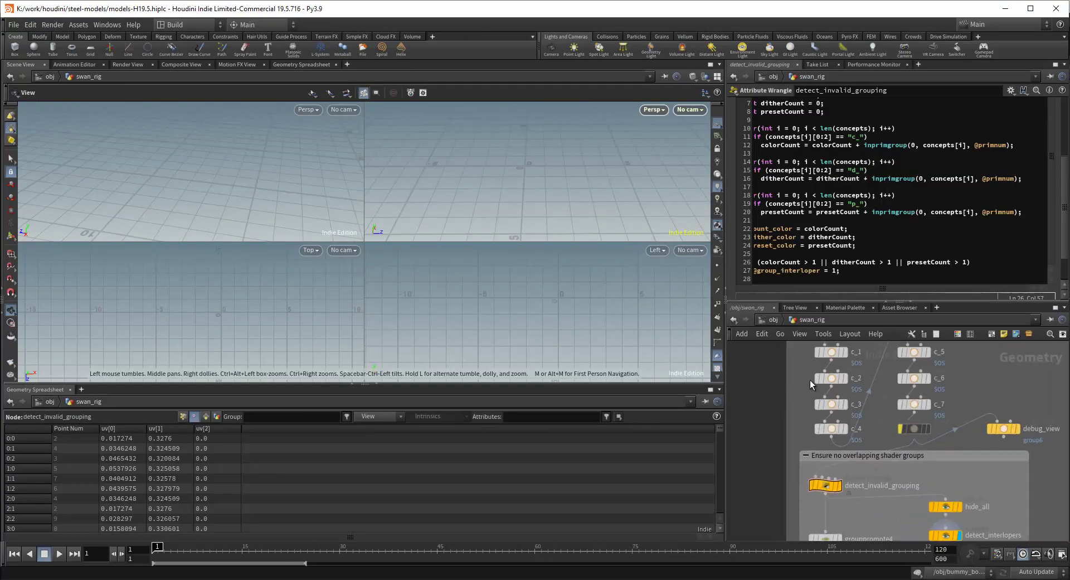
click(832, 354)
middle_drag(765, 387, 741, 393)
click(812, 389)
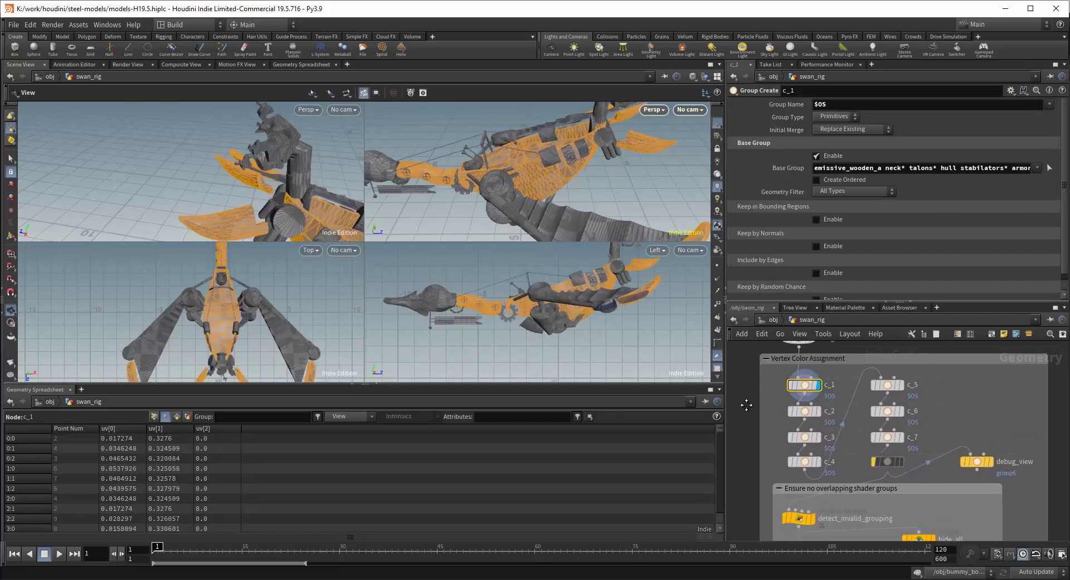
click(828, 392)
middle_drag(757, 440, 741, 395)
click(818, 396)
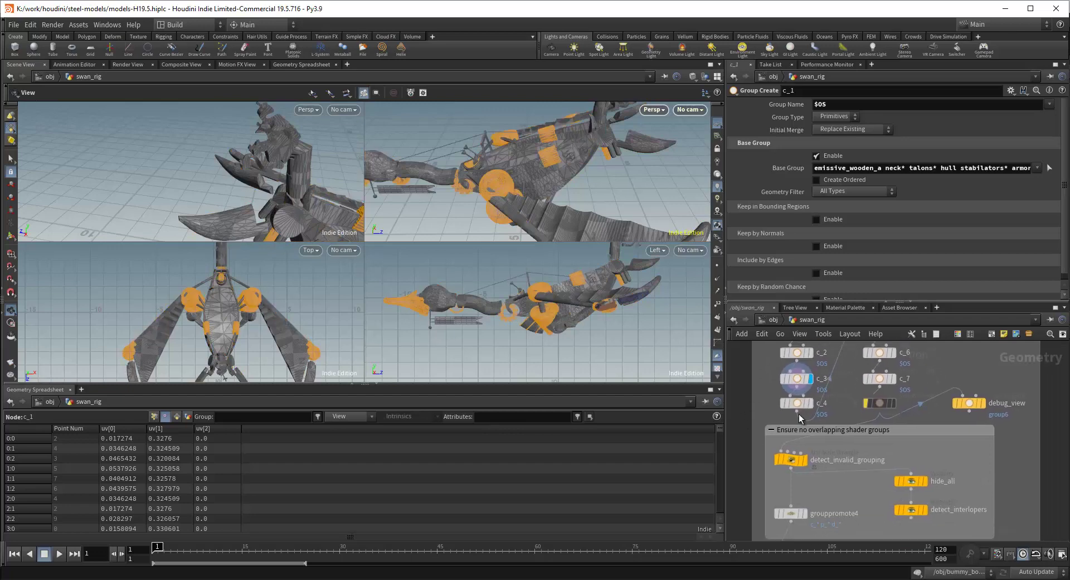
Display and select the detect_interlopers node in the overlapping shader groups check.
middle_drag(1019, 464, 987, 422)
click(888, 467)
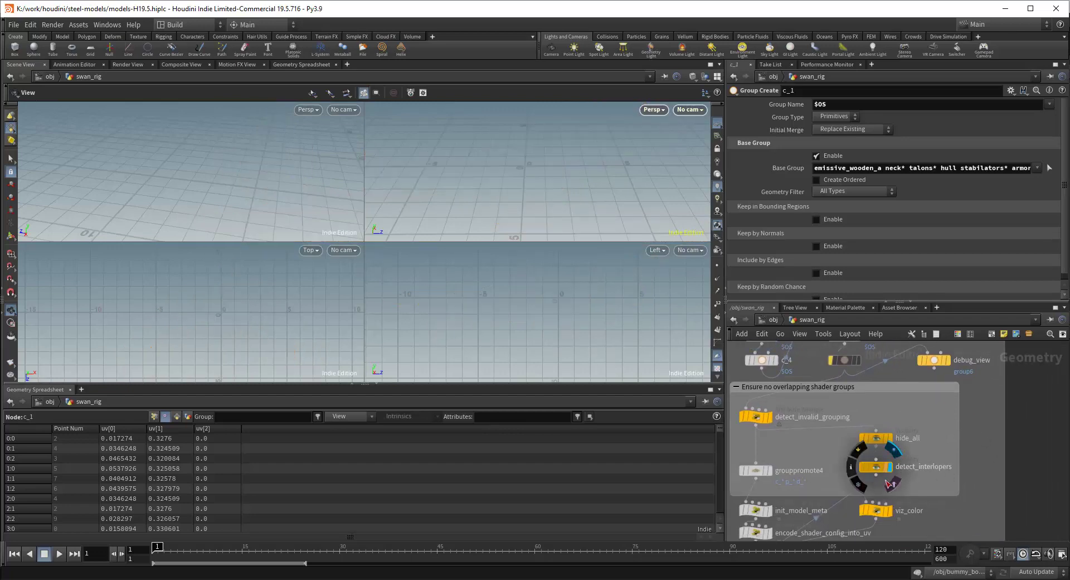
click(874, 467)
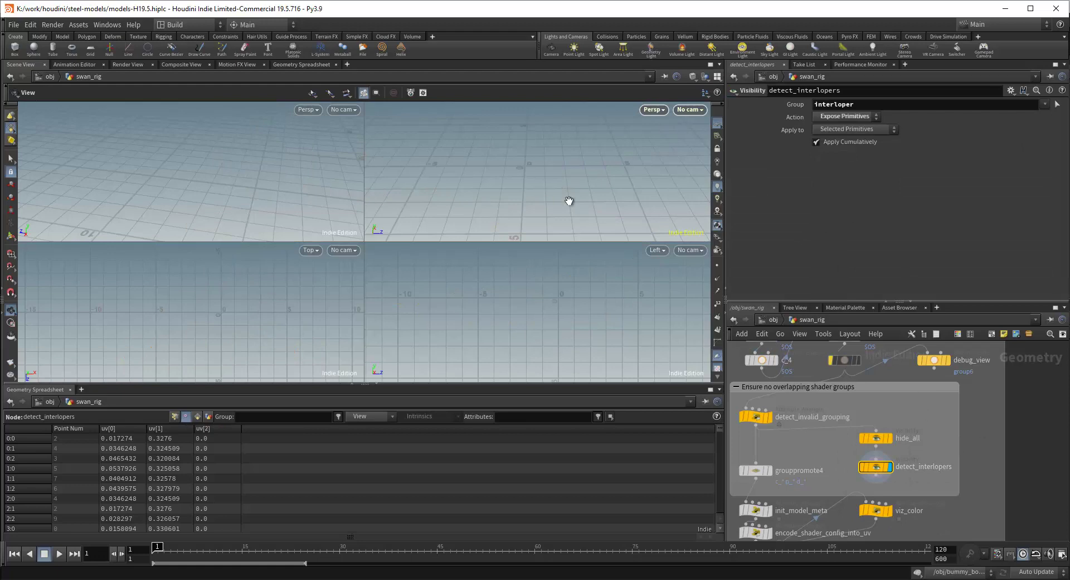
drag(569, 200, 559, 176)
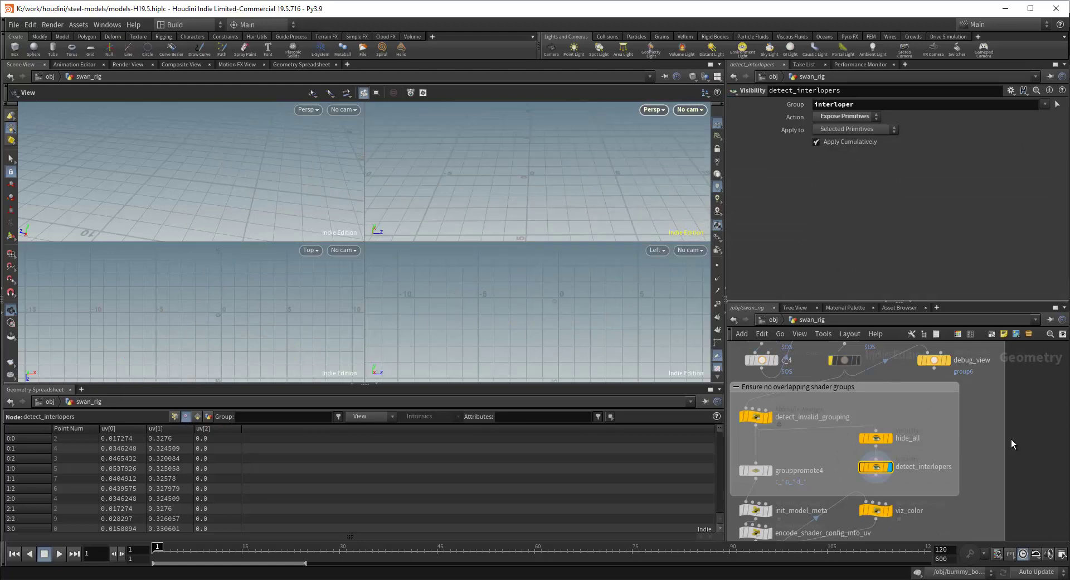
Extend the interloper condition in the detect_invalid_grouping wrangle with "|| colorCount == 0".
middle_drag(1014, 445, 1037, 434)
click(778, 407)
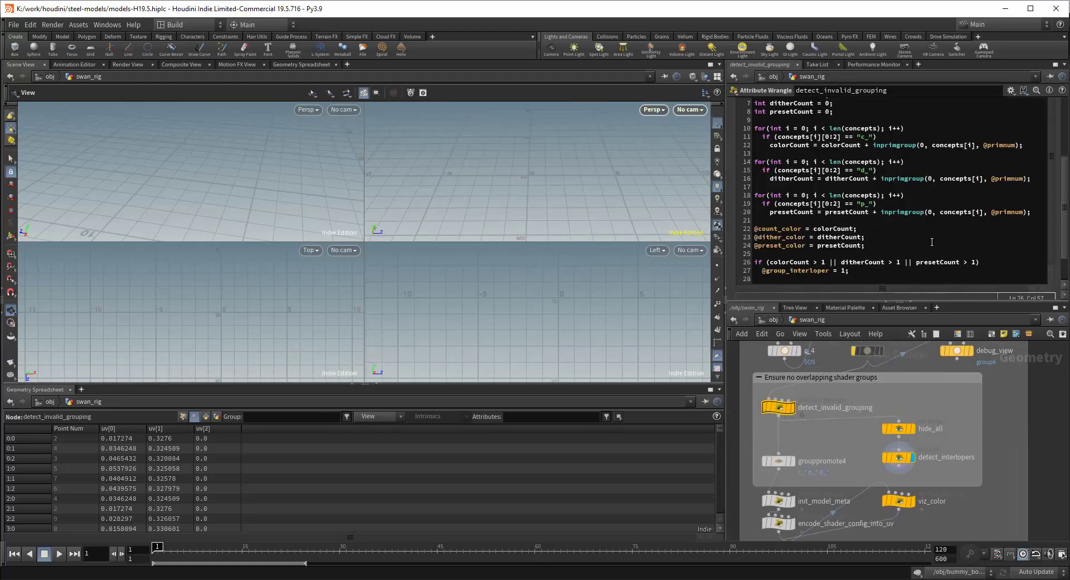
click(874, 248)
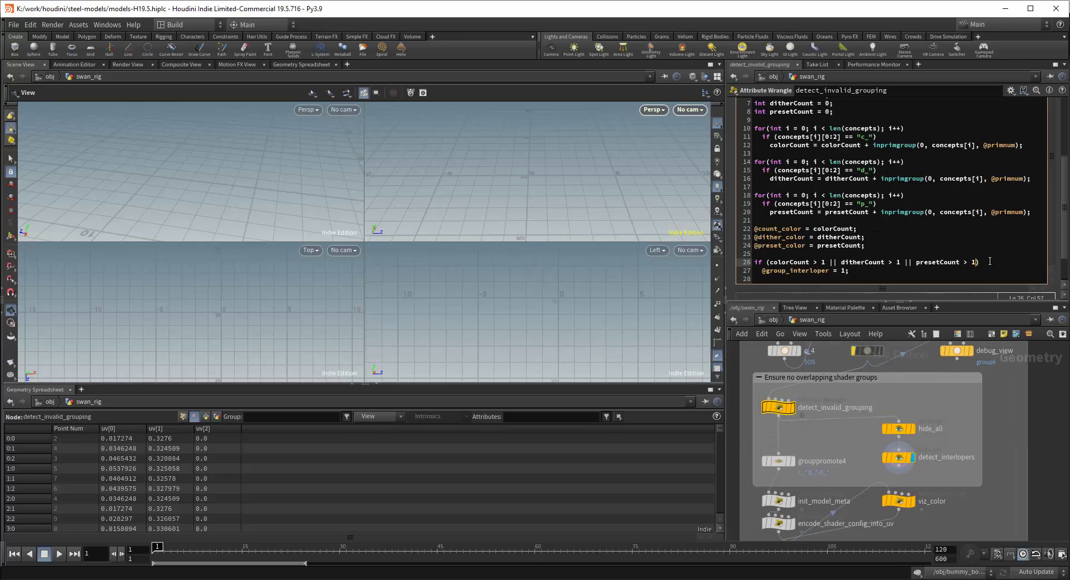
text(olor)
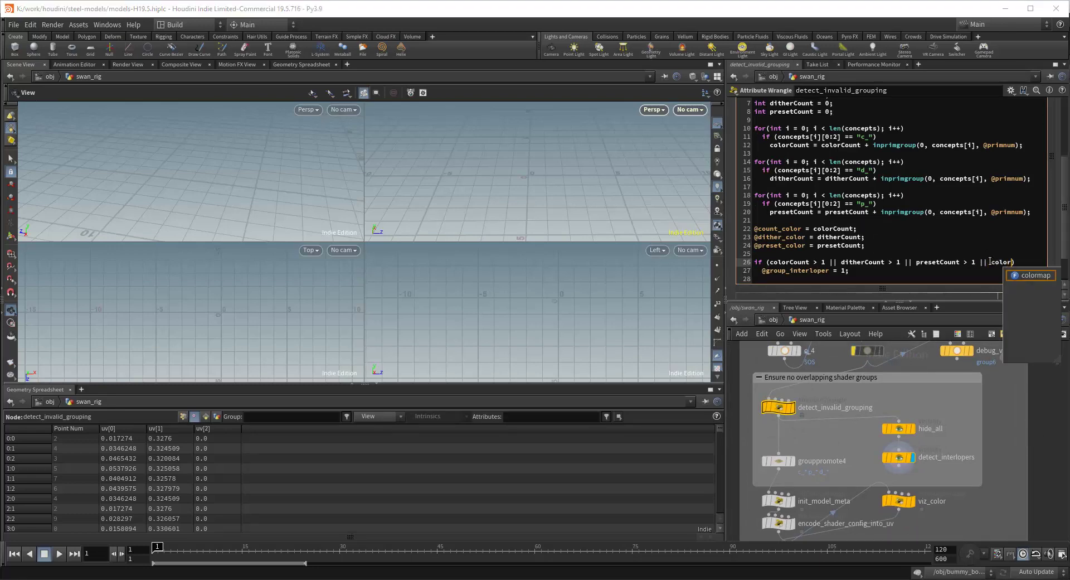
text(Count)
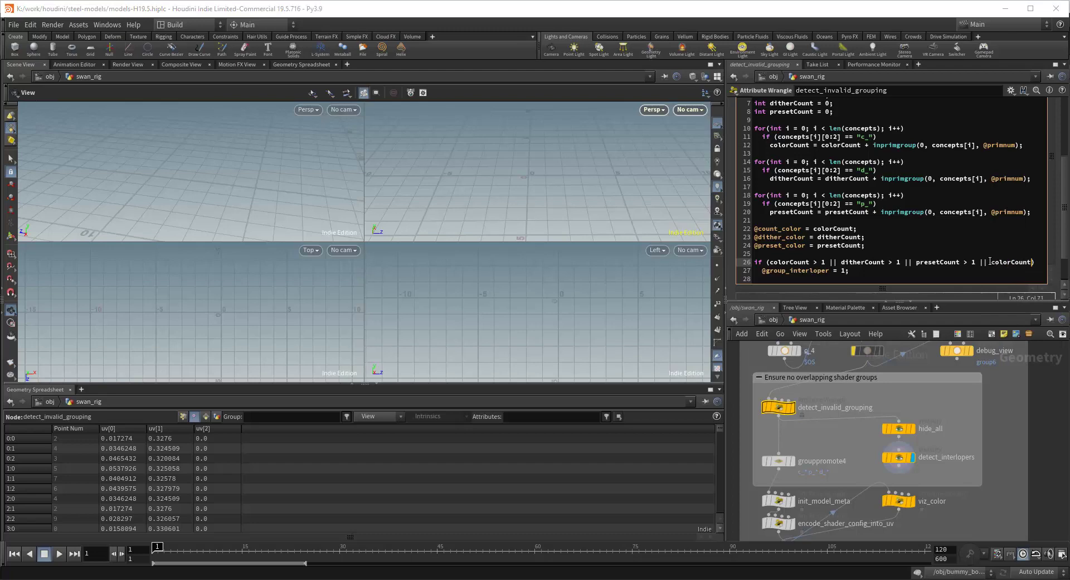
text( == 0)
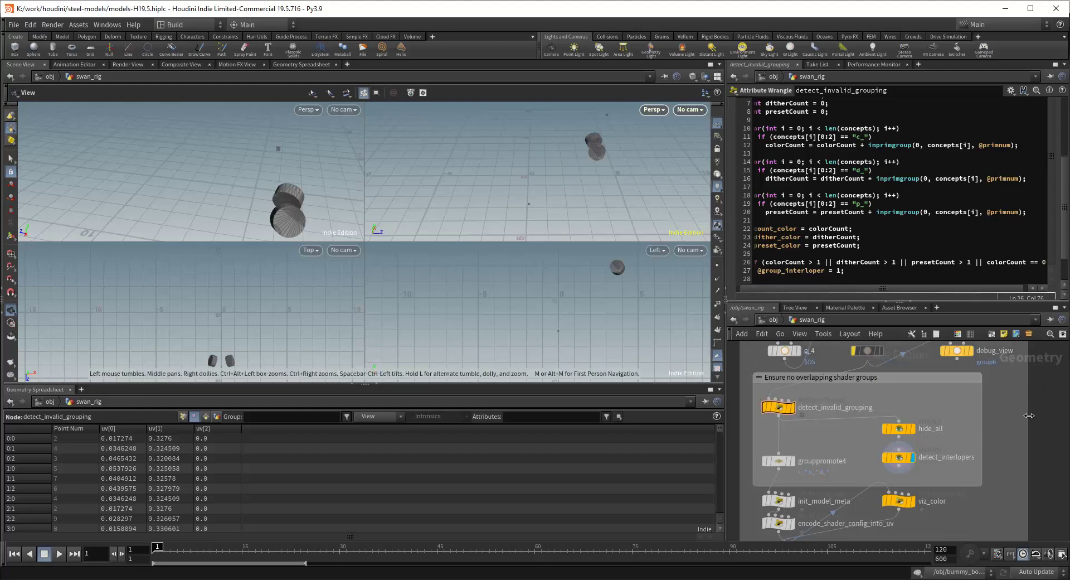
Select the c_3 group node and display it to examine its member parts on the swan.
middle_drag(1030, 416, 1047, 485)
click(791, 397)
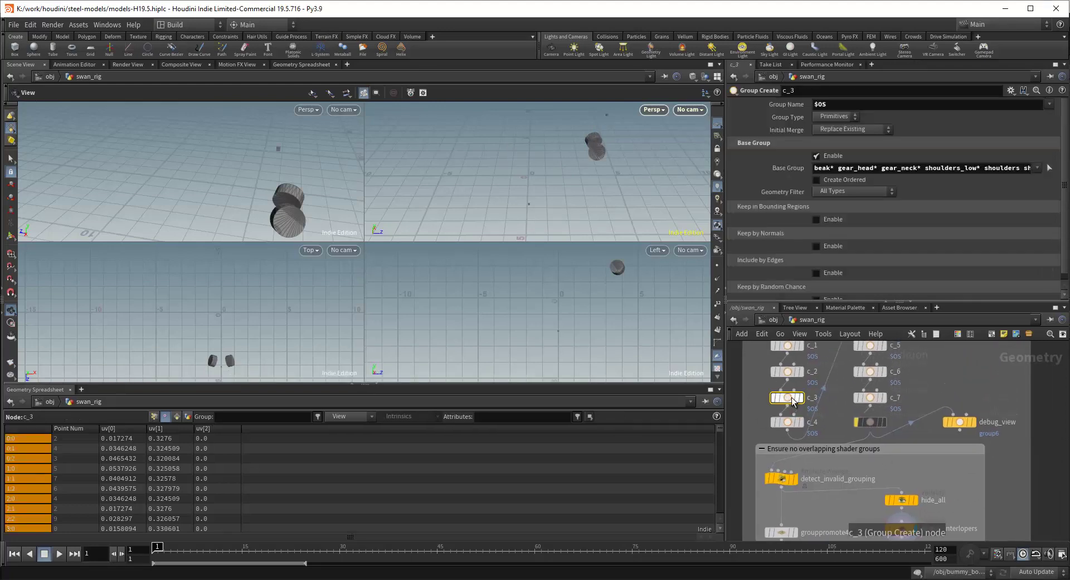
click(804, 381)
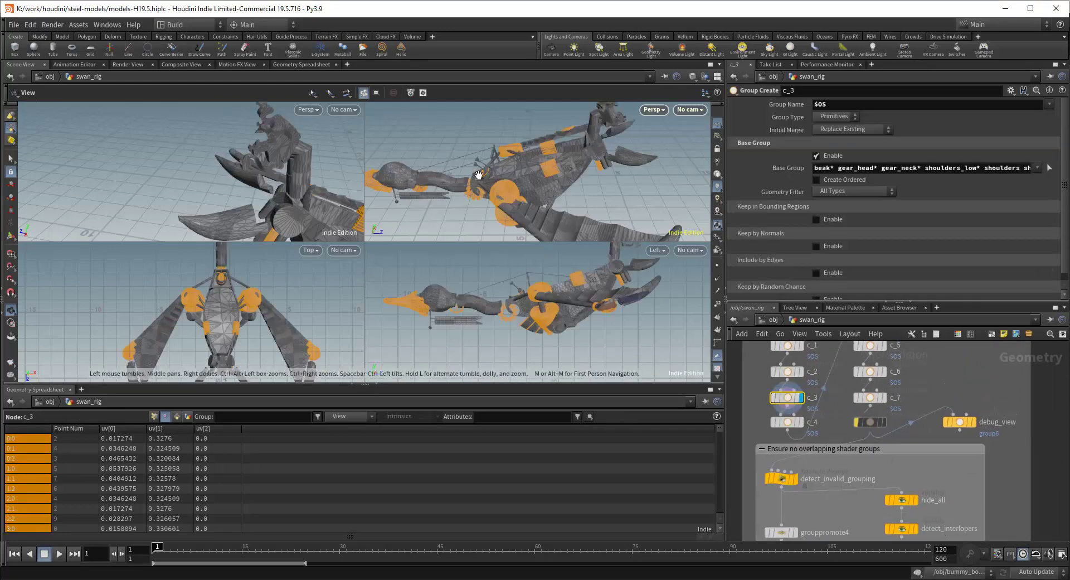
drag(528, 182, 494, 176)
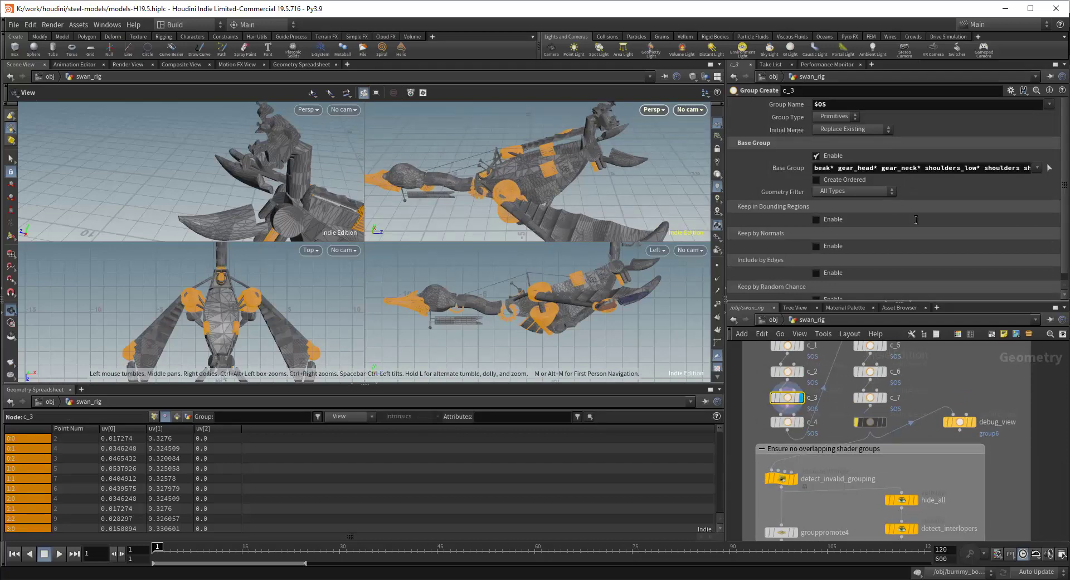
middle_drag(948, 383, 946, 412)
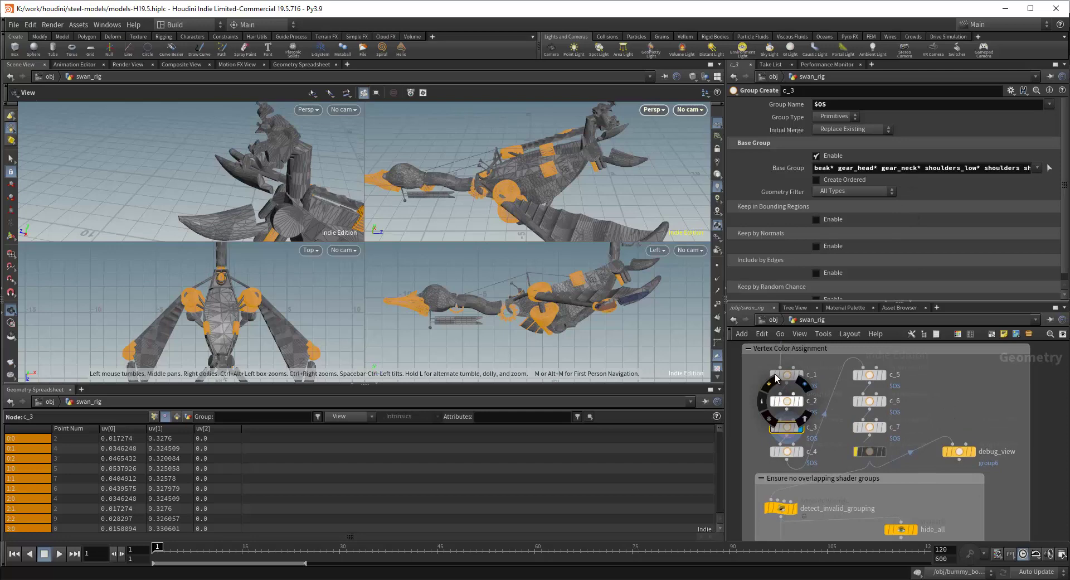
scroll(1006, 386, down, 3)
middle_drag(1005, 387, 1005, 414)
scroll(851, 459, up, 3)
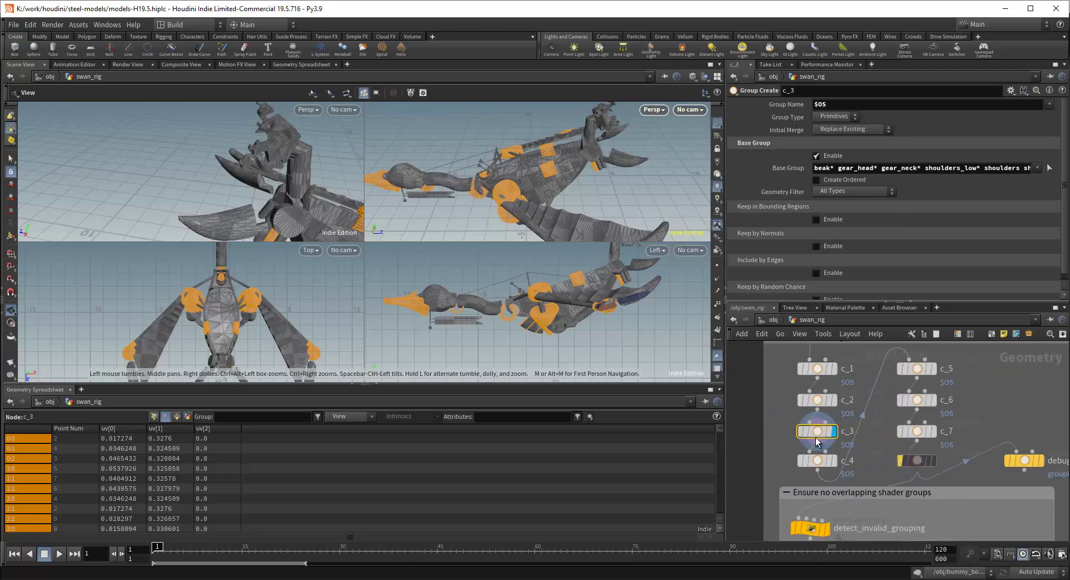
Enable selection by groups and add the round fuel tank parts near the swan's tail to the c_3 base group.
click(1049, 168)
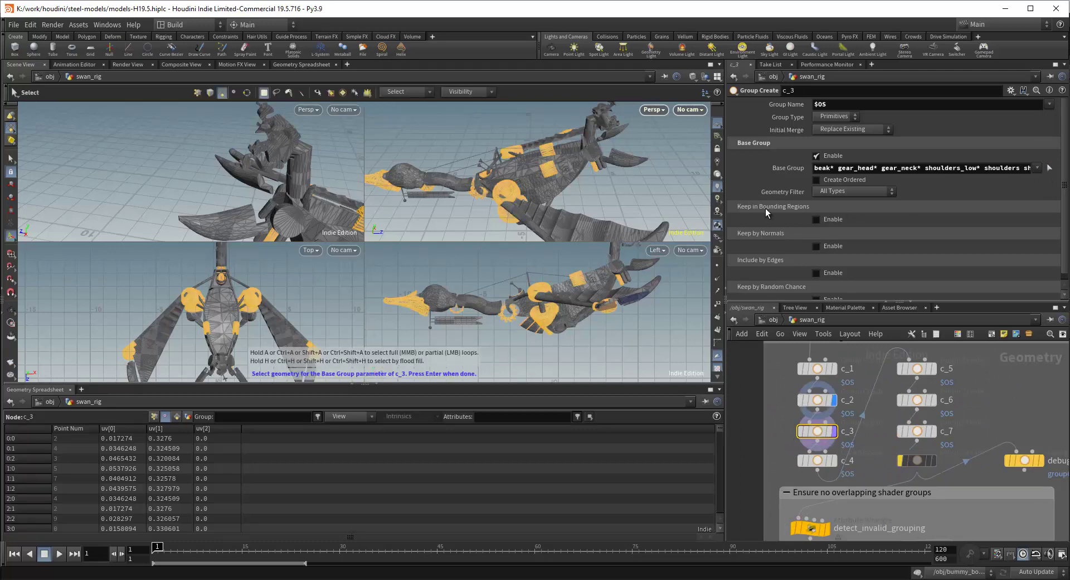
click(13, 127)
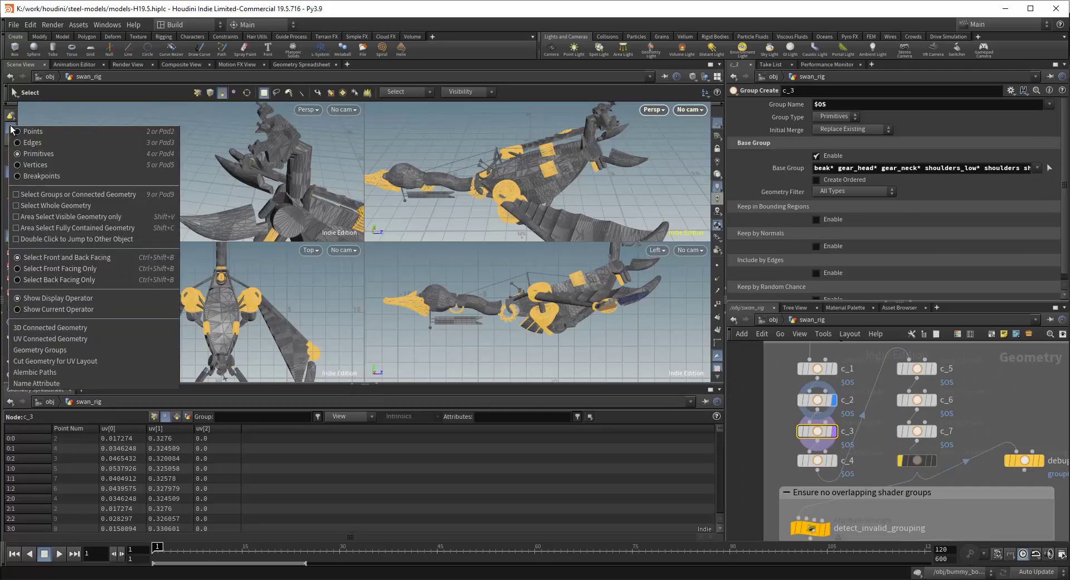
click(42, 195)
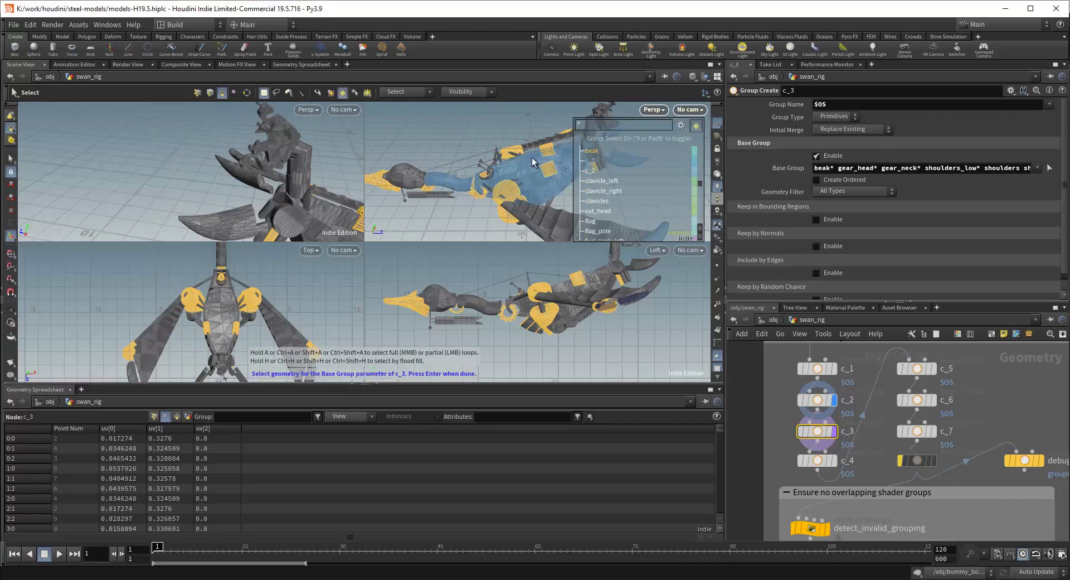
alt+drag(530, 163, 495, 172)
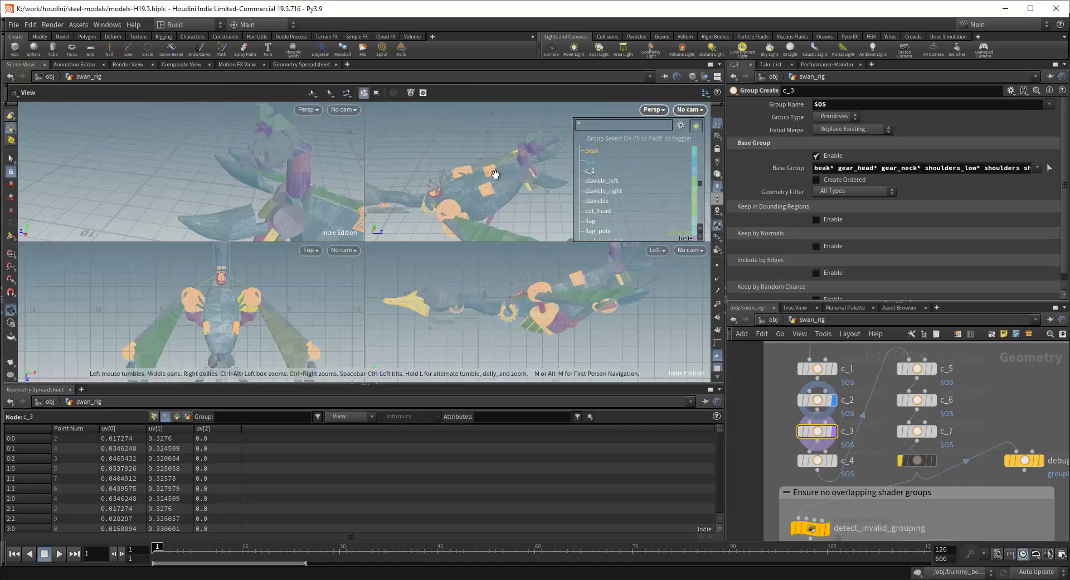
scroll(527, 185, up, 3)
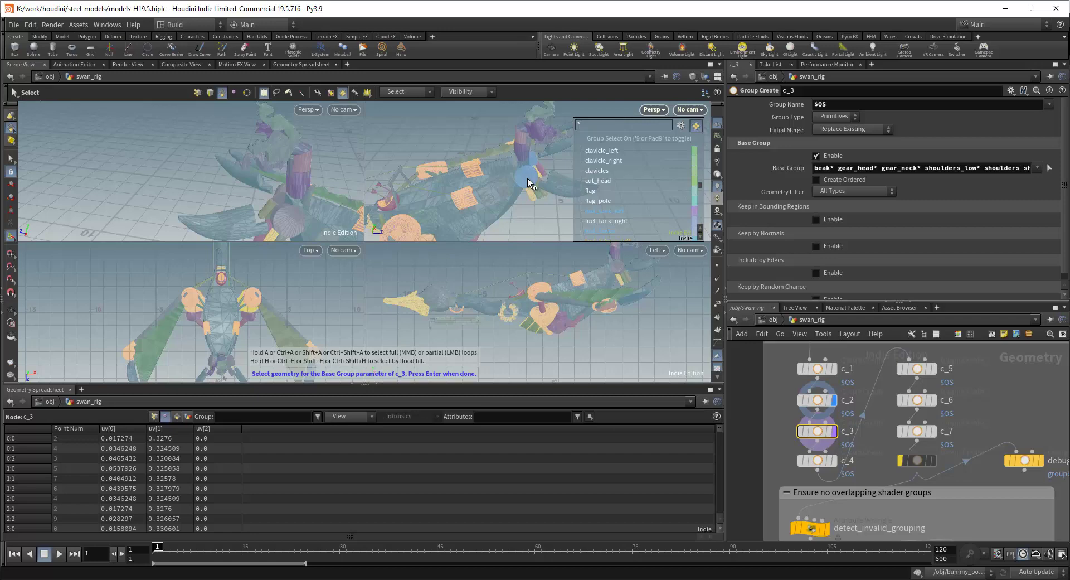
scroll(528, 178, down, 5)
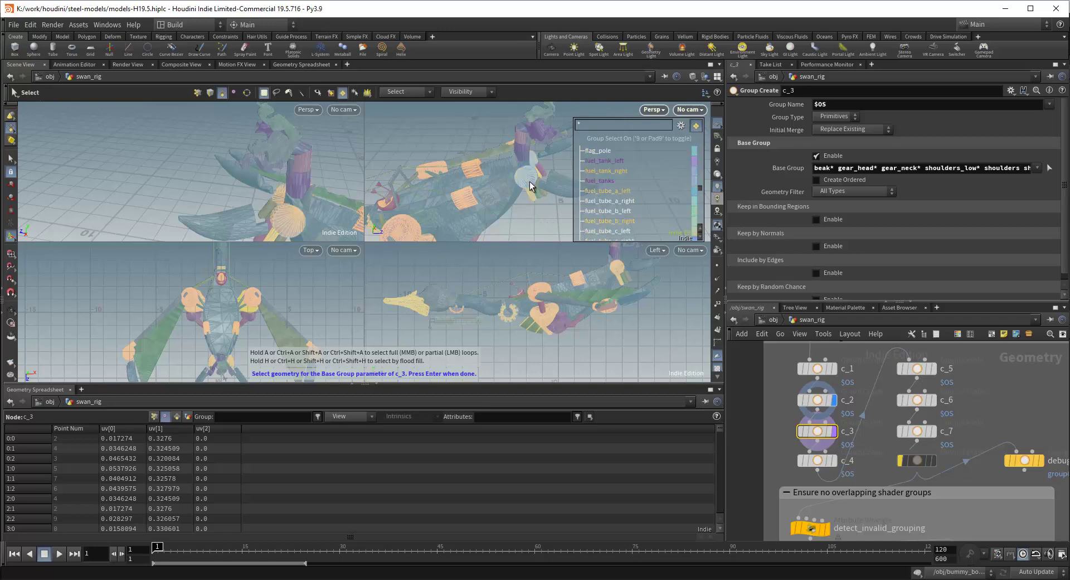
scroll(533, 225, down, 2)
key(Return)
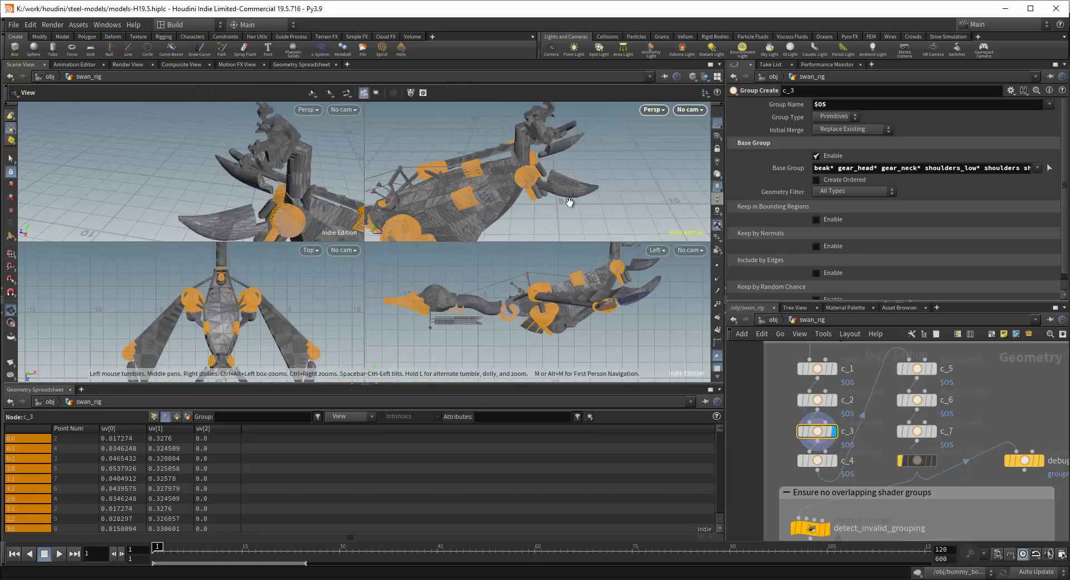
Display the detect_interlopers node again and check the viewport for parts that are still ungrouped.
drag(533, 194, 513, 193)
middle_drag(513, 193, 561, 162)
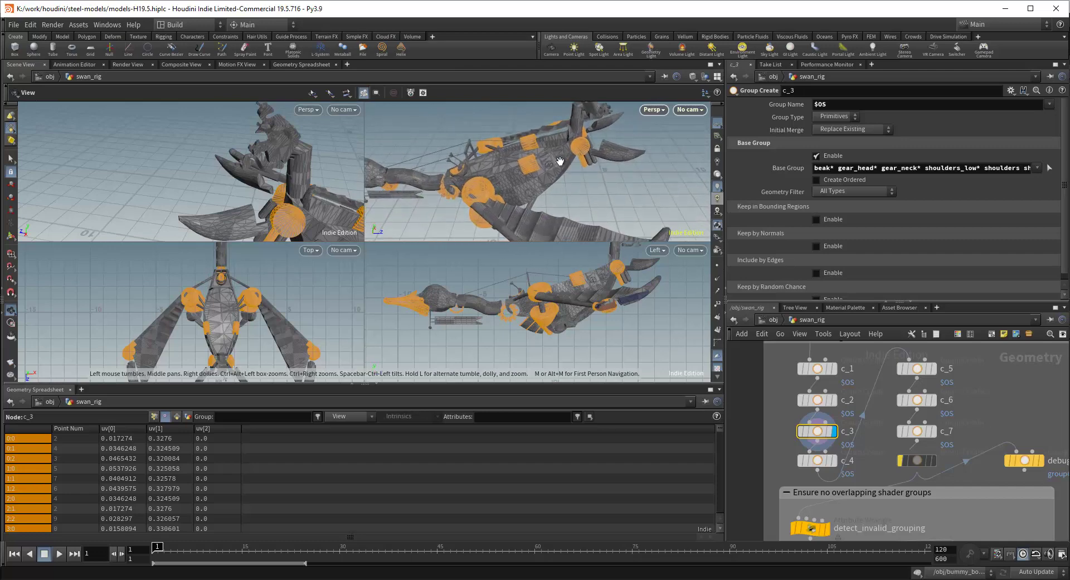
scroll(1010, 397, down, 1)
scroll(1014, 402, down, 5)
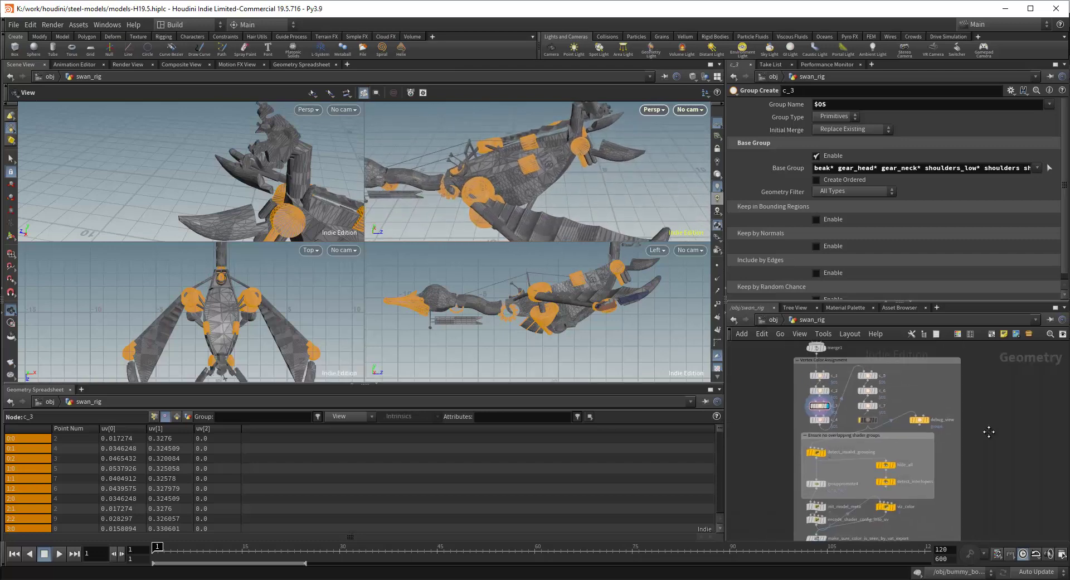
scroll(947, 432, up, 3)
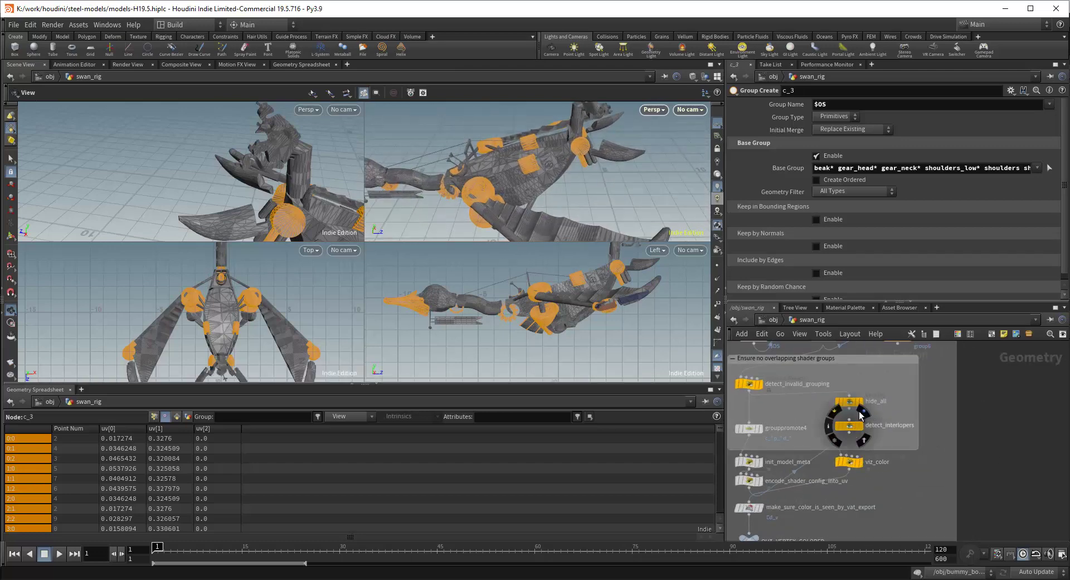
click(859, 426)
drag(530, 132, 597, 184)
scroll(970, 441, down, 3)
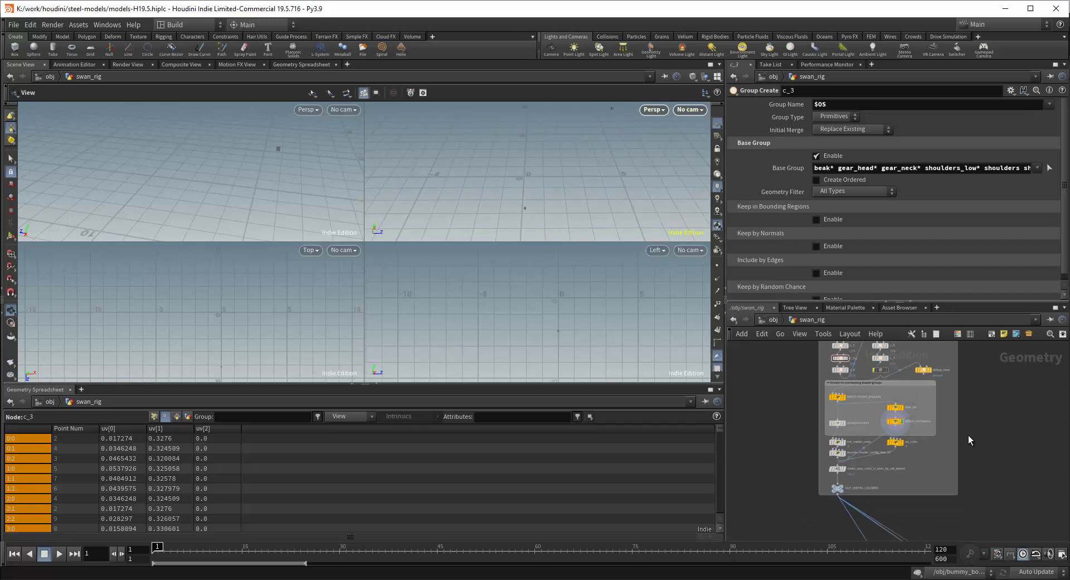
Inspect the Transfer Attributes of the pack1 node in the hull branch.
scroll(948, 437, down, 10)
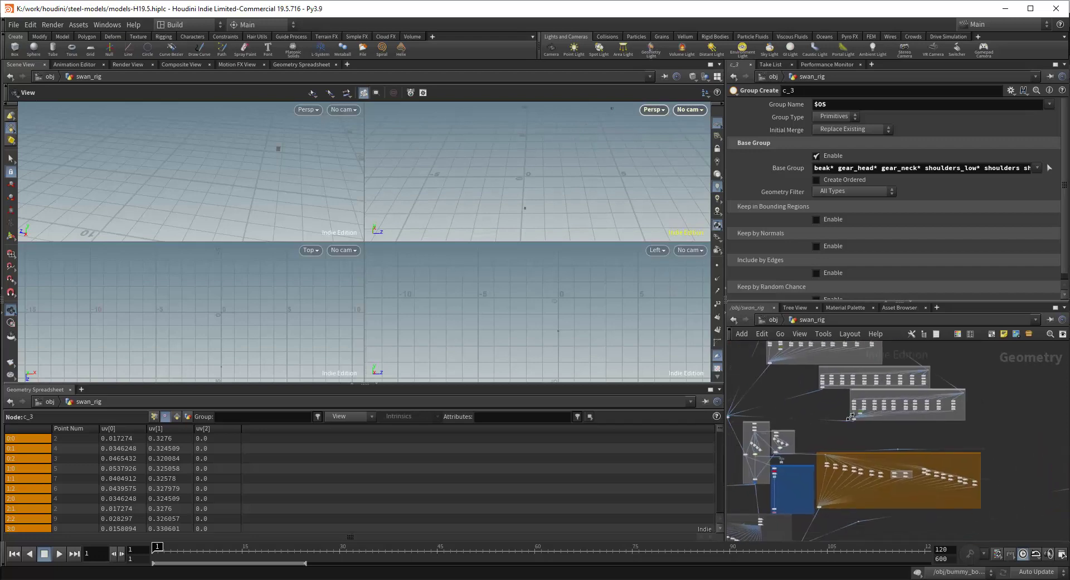
scroll(814, 462, up, 10)
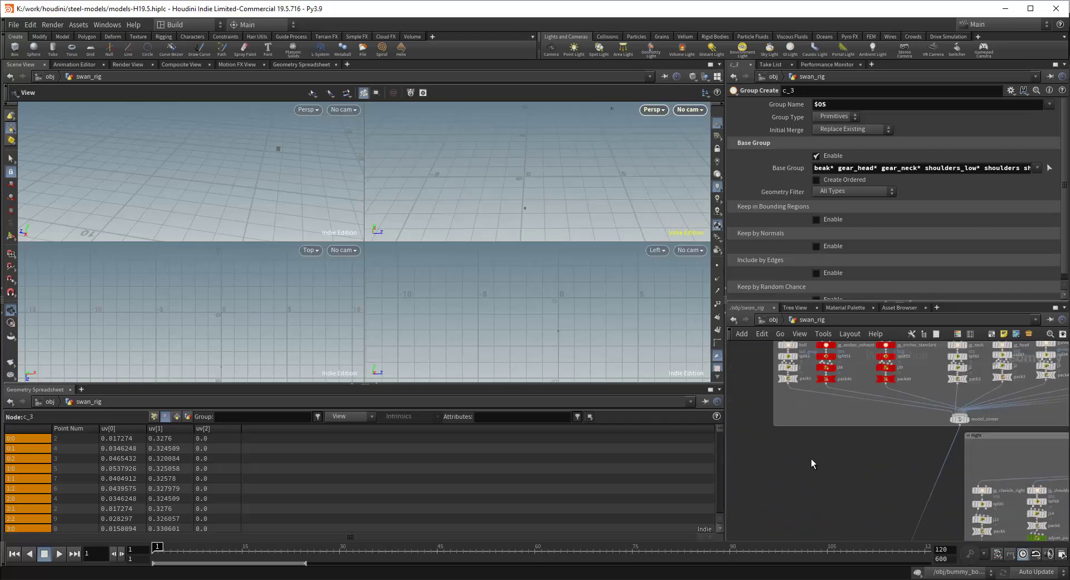
scroll(813, 463, up, 4)
click(814, 458)
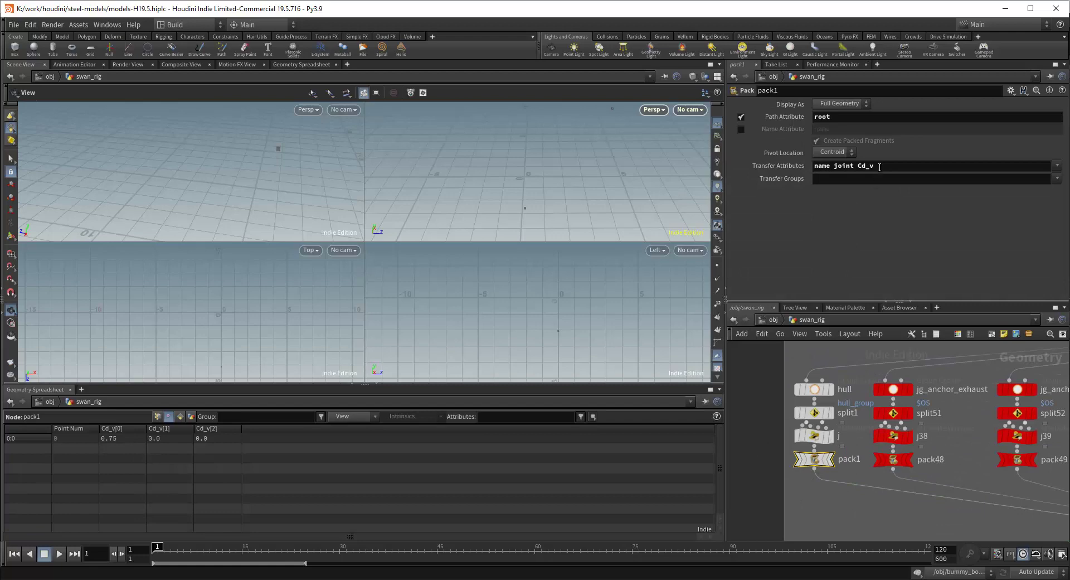
click(860, 167)
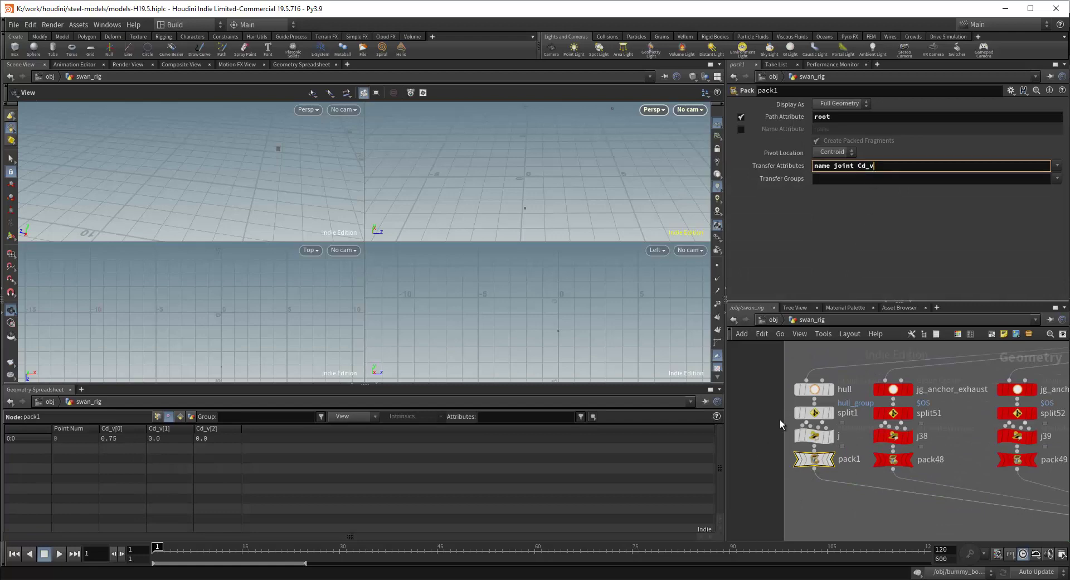
Display the viz_color node in the vertex color network to check the swan's encoded colors.
scroll(780, 424, down, 7)
middle_drag(937, 357, 920, 456)
scroll(901, 440, up, 6)
middle_drag(848, 435, 927, 460)
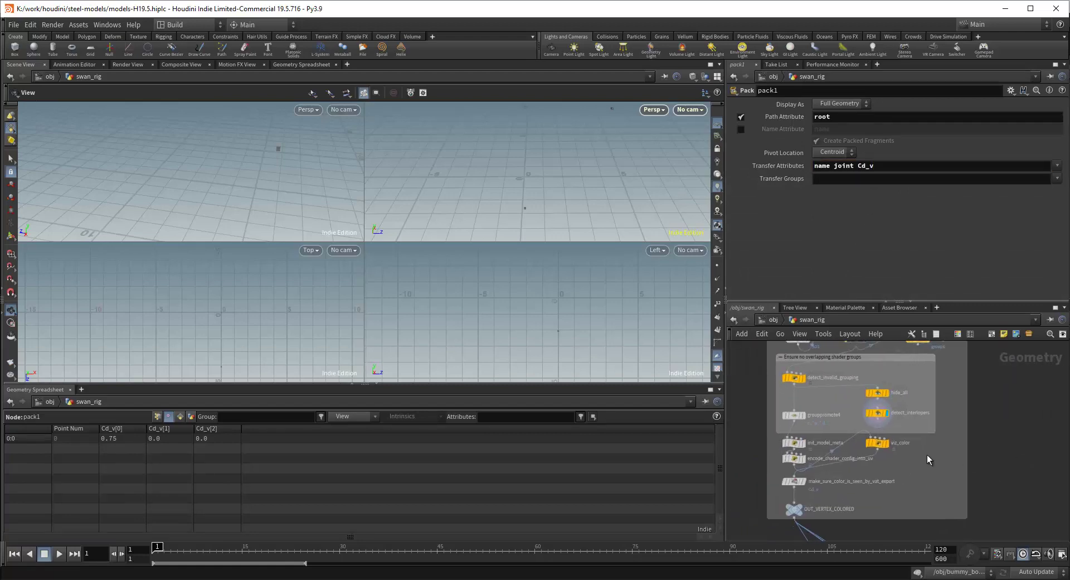
scroll(914, 454, up, 3)
click(891, 436)
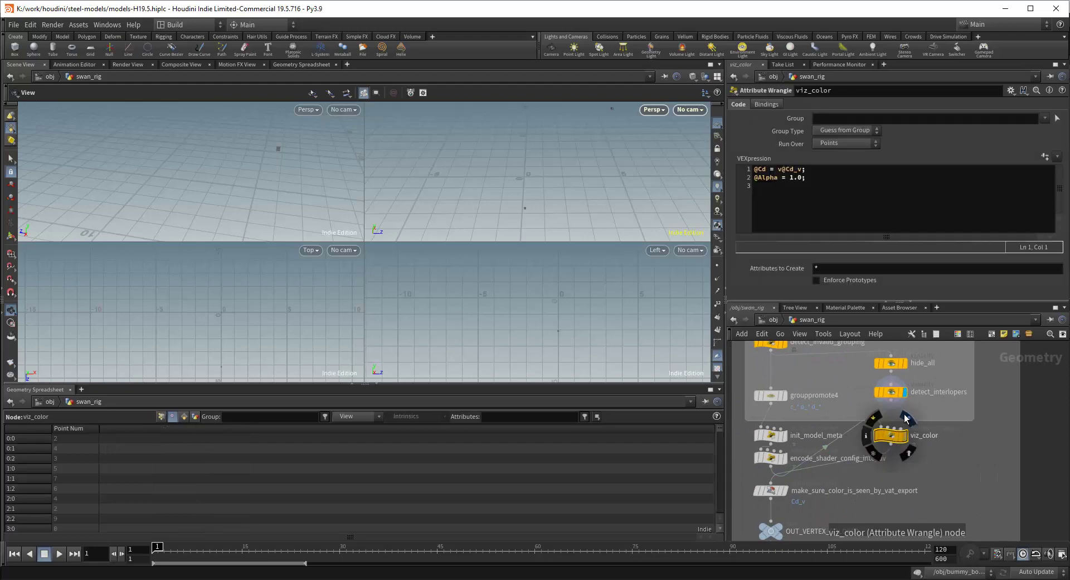
click(905, 418)
middle_drag(547, 160, 604, 163)
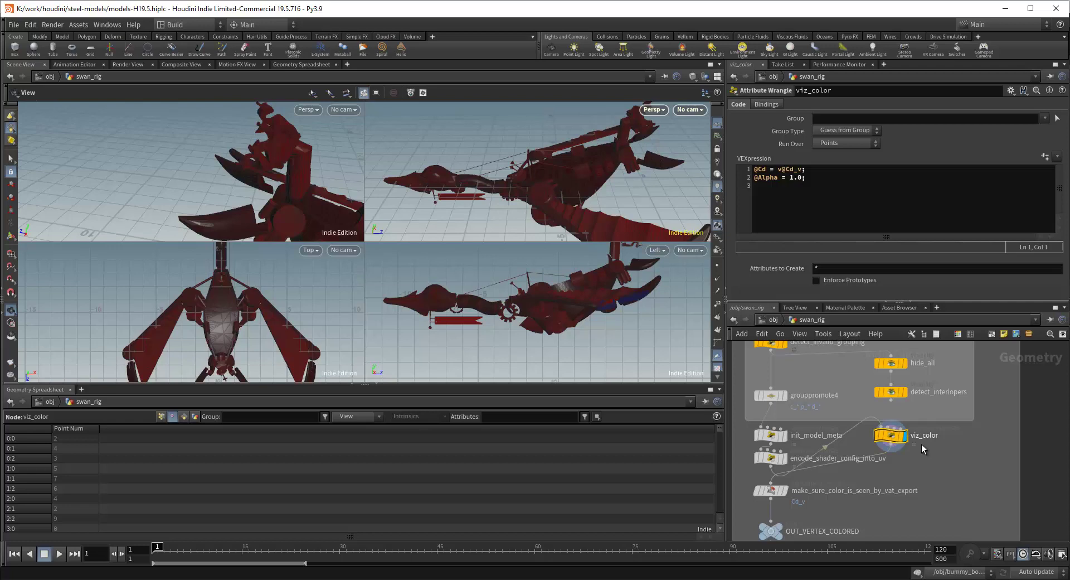
Inspect the encode_shader_config_into_uv and make_sure_color_is_seen_by_vat_export nodes, and display OUT_VERTEX_COLORED.
middle_drag(923, 477, 965, 442)
click(811, 427)
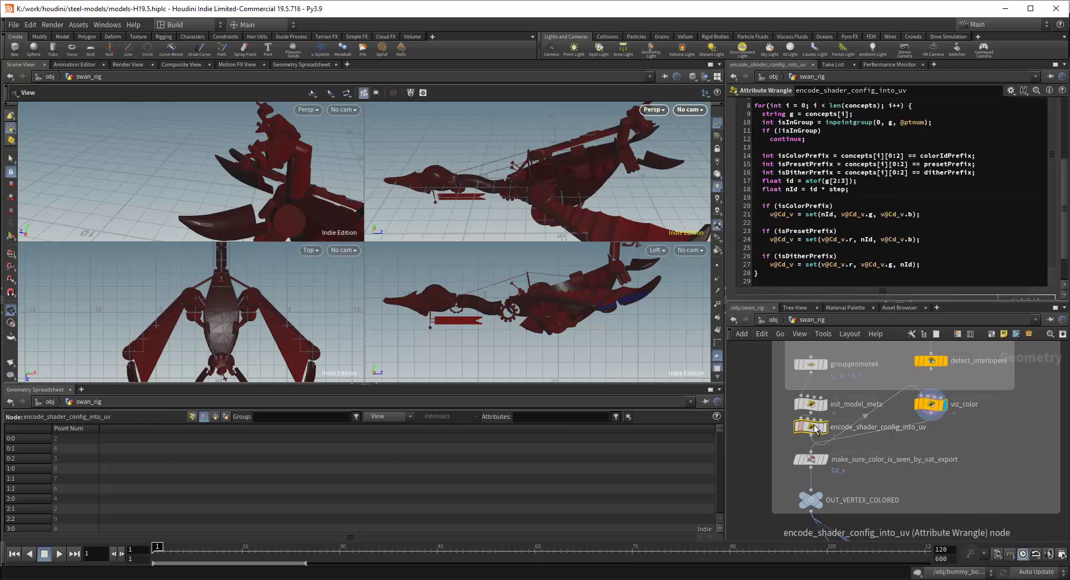
click(825, 427)
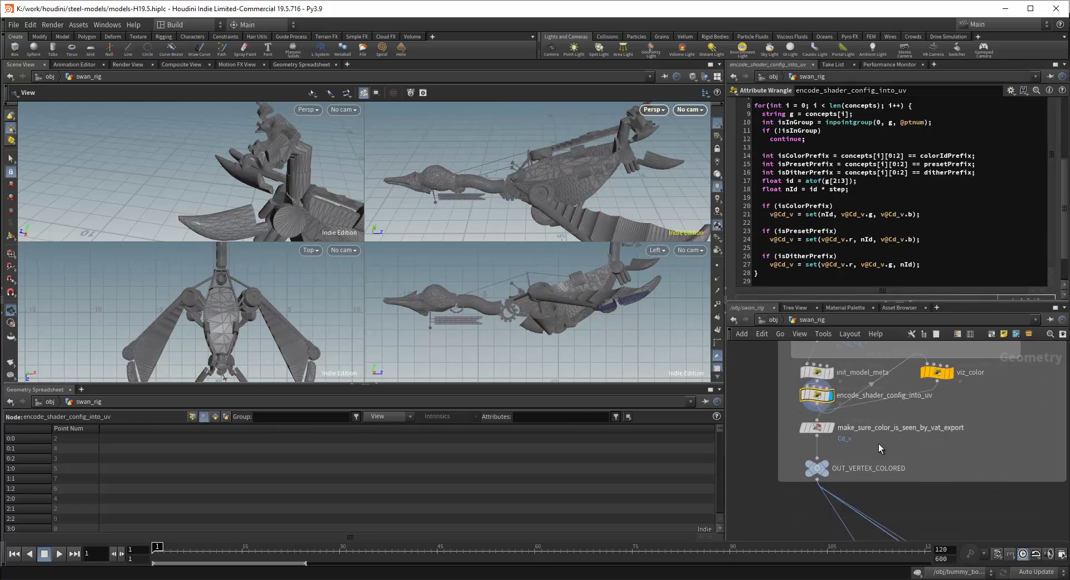
middle_drag(872, 475, 879, 443)
click(817, 427)
click(833, 451)
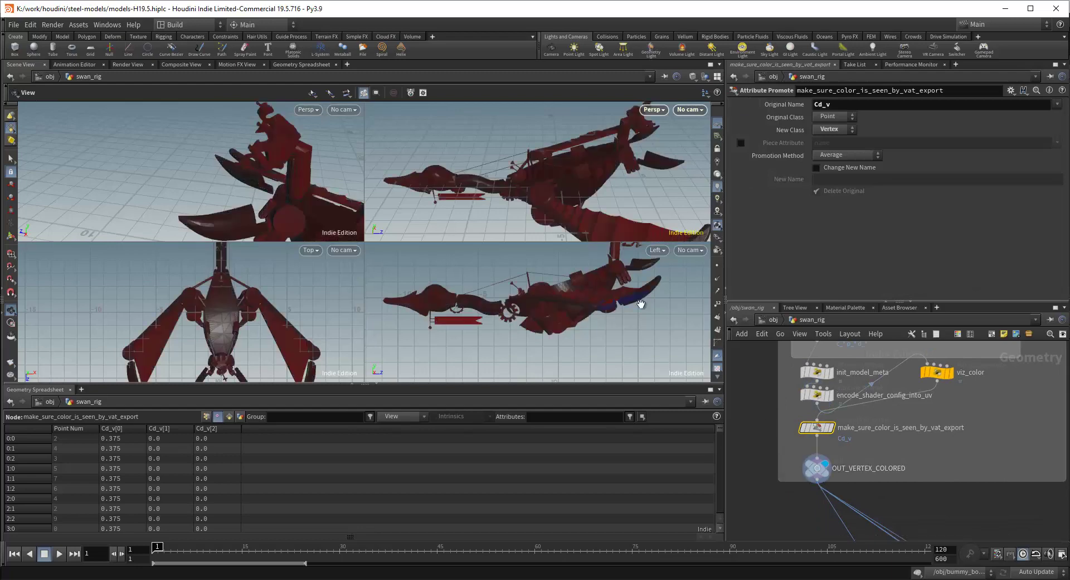
Locate the Unreal export section of the swan_rig network and inspect its with_skeleton ROP FBX Output node.
scroll(843, 428, down, 6)
middle_drag(843, 428, 881, 374)
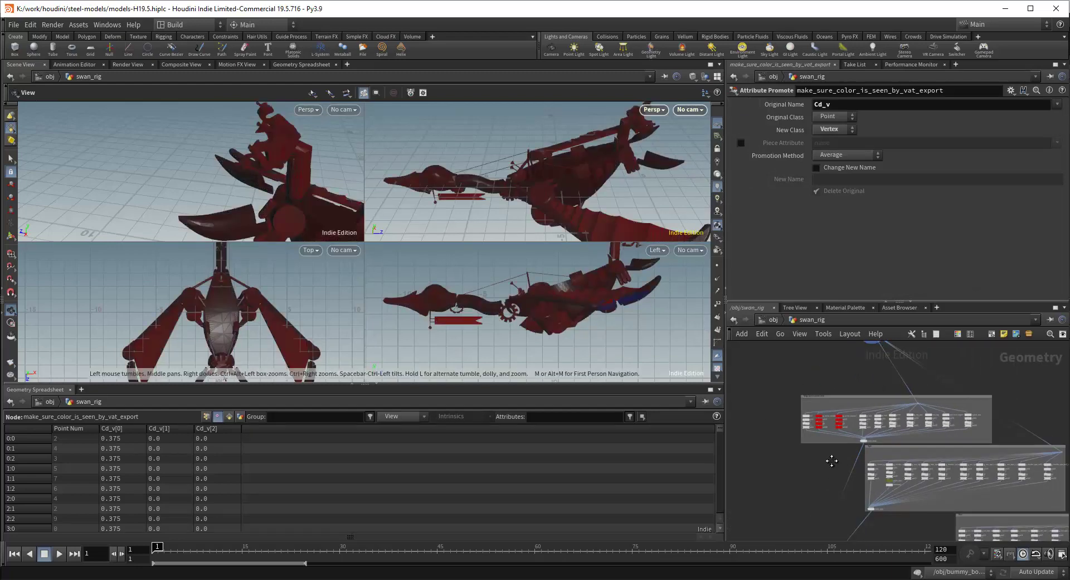
middle_drag(831, 459, 796, 381)
middle_drag(843, 487, 887, 383)
middle_drag(921, 426, 921, 346)
middle_drag(785, 436, 755, 407)
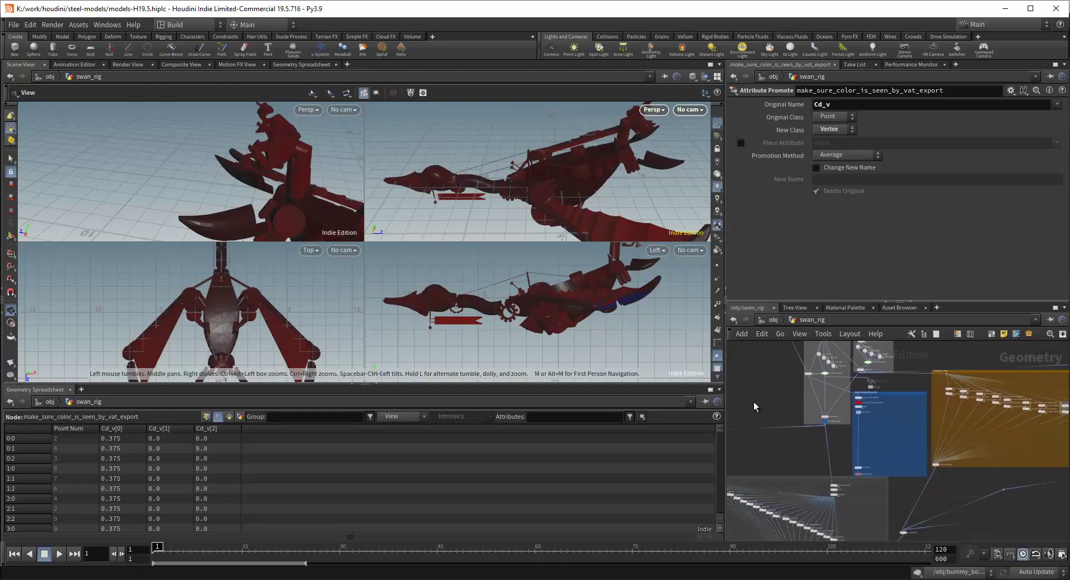
mouse_move(893, 440)
middle_down()
mouse_move(874, 468)
mouse_move(896, 426)
middle_up()
scroll(873, 457, up, 3)
scroll(887, 442, up, 5)
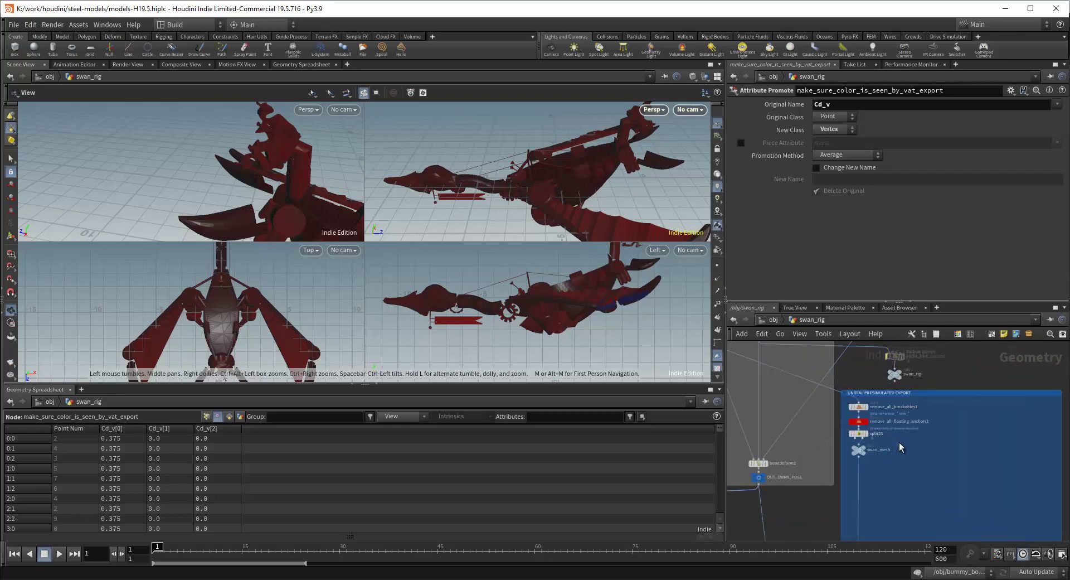
scroll(900, 447, up, 2)
middle_drag(922, 491, 915, 409)
scroll(915, 410, down, 3)
middle_drag(892, 507, 896, 447)
scroll(894, 451, up, 5)
click(839, 450)
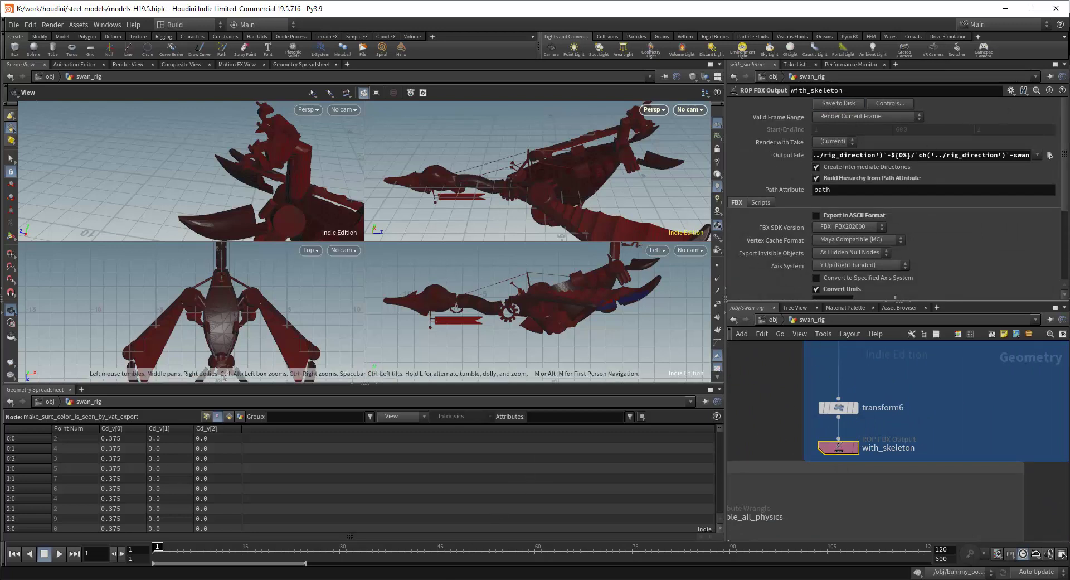
Switch to Unreal Engine and set the 0-swan mesh's Element 0 material to MI_PlayerComic in BP_SwanColorable.
click(375, 534)
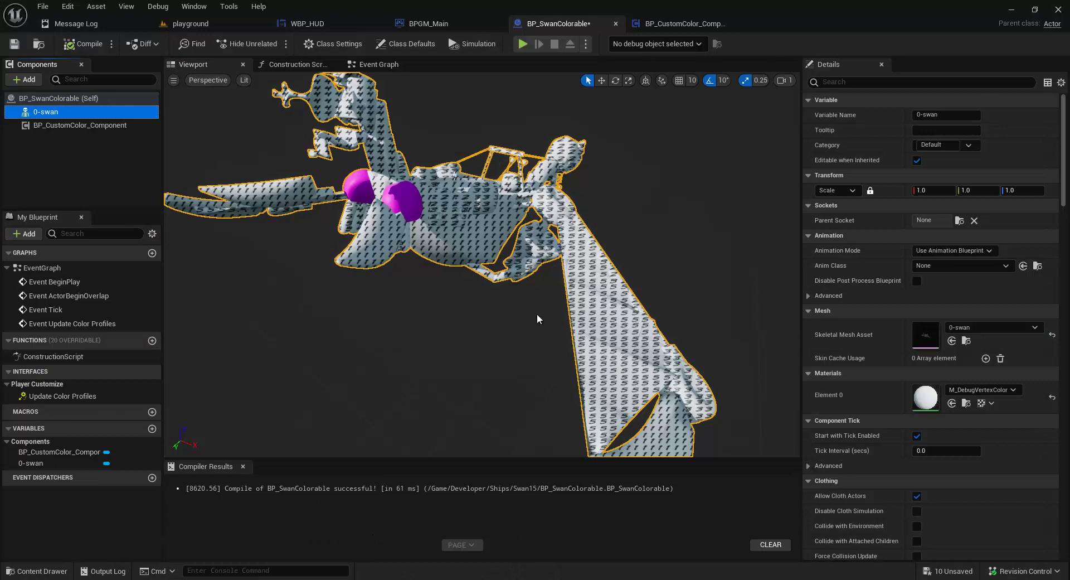
alt+drag(516, 188, 485, 198)
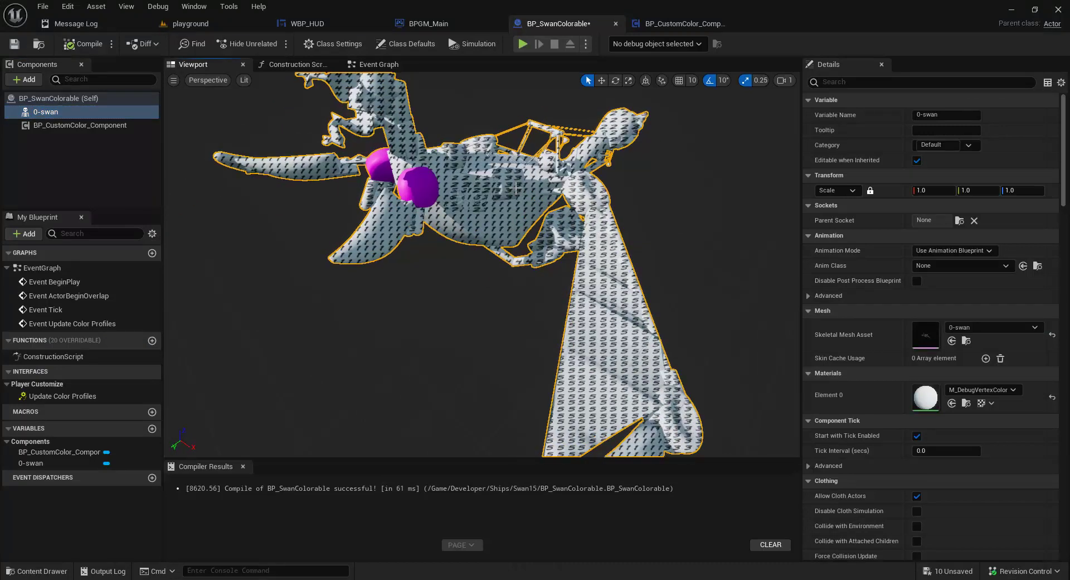
click(1015, 389)
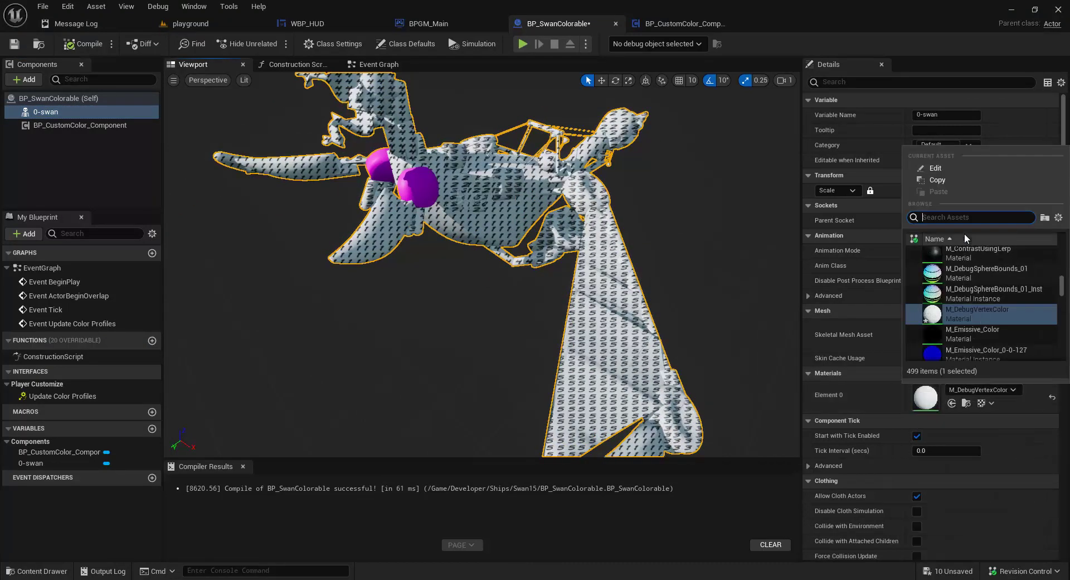
text(MI_Player)
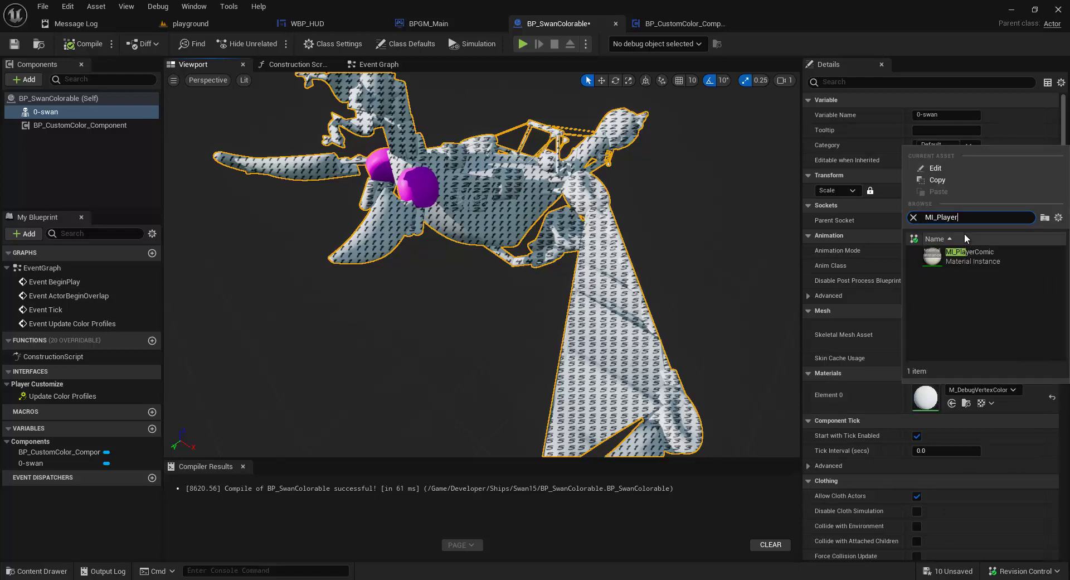
click(973, 256)
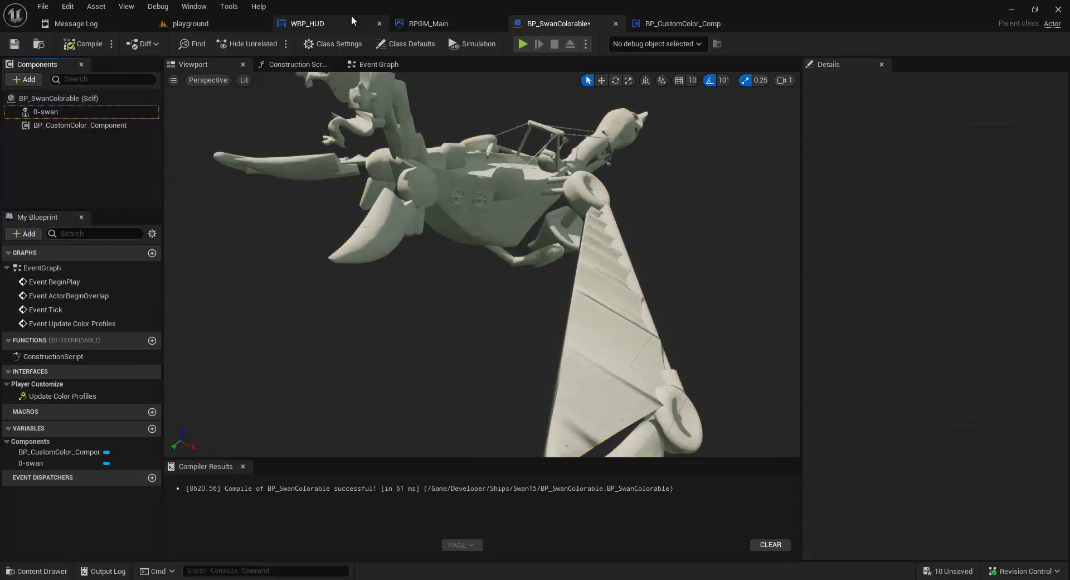
Open the WBP_HUD widget and inspect the settings of the RedSliderUI slider.
click(332, 23)
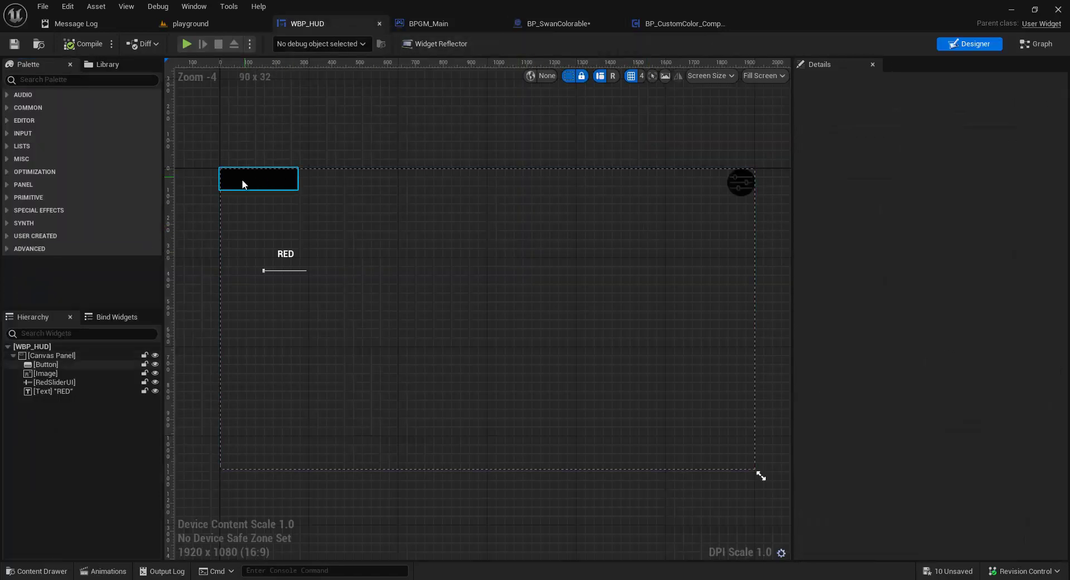
click(286, 277)
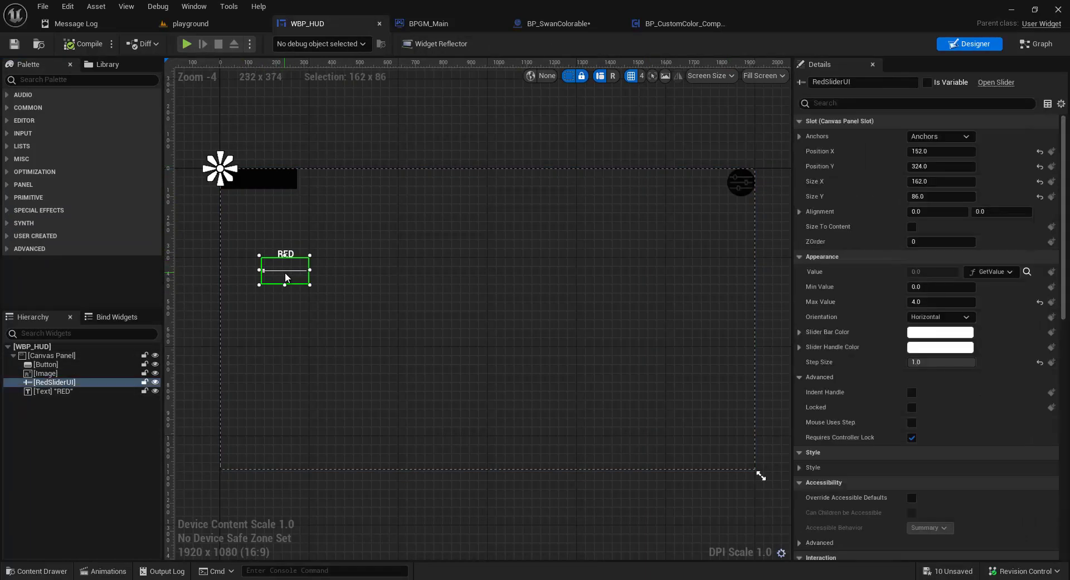
click(378, 146)
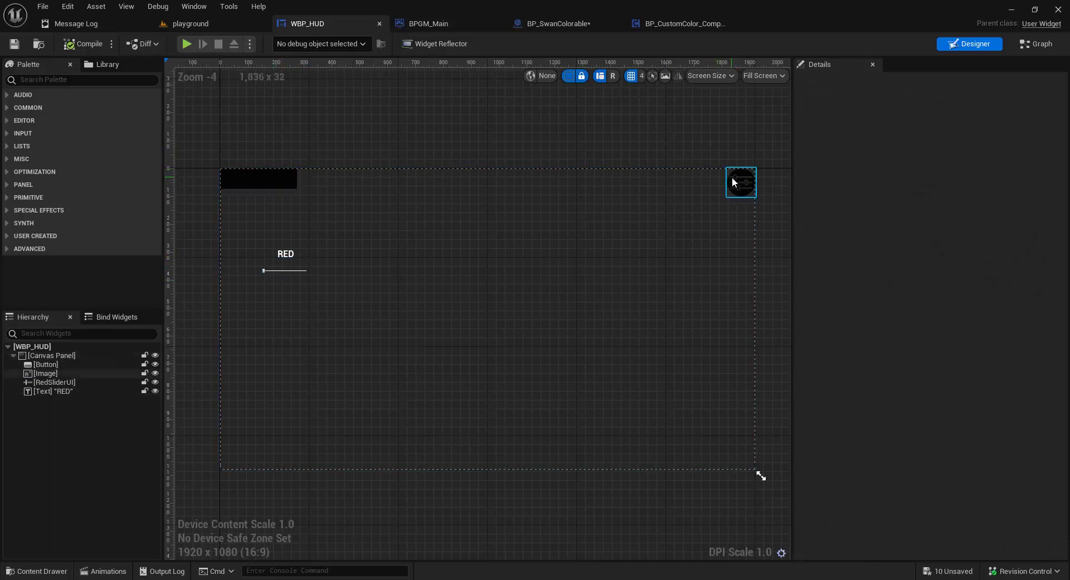
Play the playground level, raise the RED slider to about three quarters, and check the swan's recolored parts.
click(220, 25)
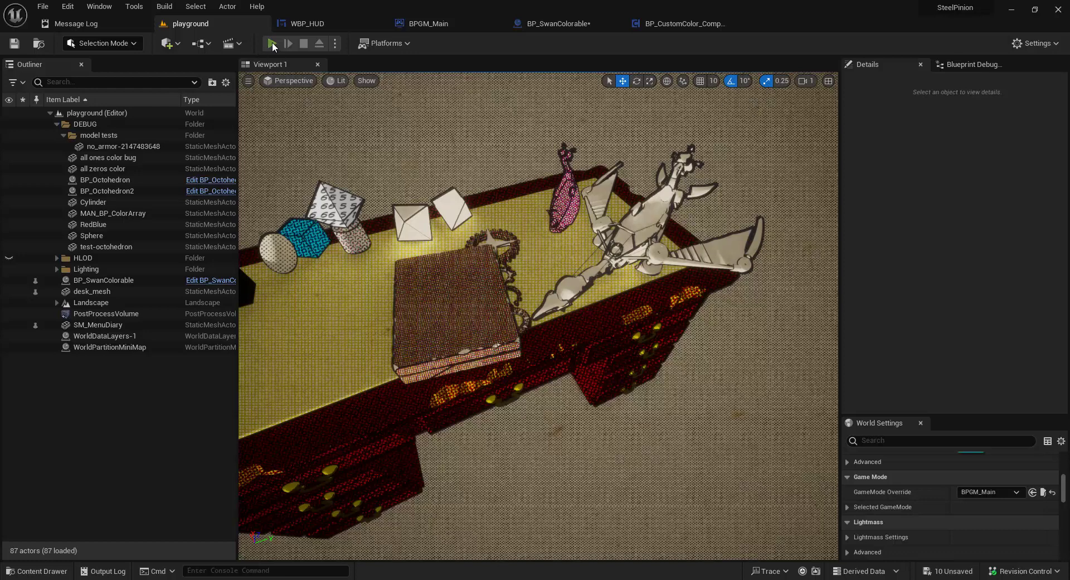
key(alt+p)
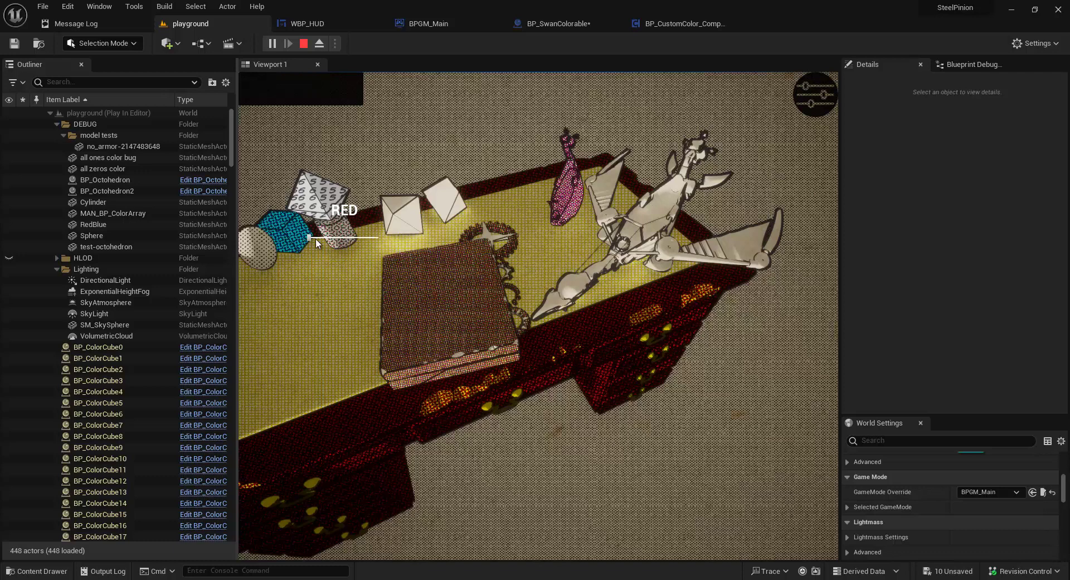
mouse_move(316, 238)
mouse_down()
mouse_move(376, 237)
mouse_move(303, 241)
mouse_up()
mouse_move(310, 239)
mouse_down()
mouse_move(337, 240)
mouse_move(310, 240)
mouse_up()
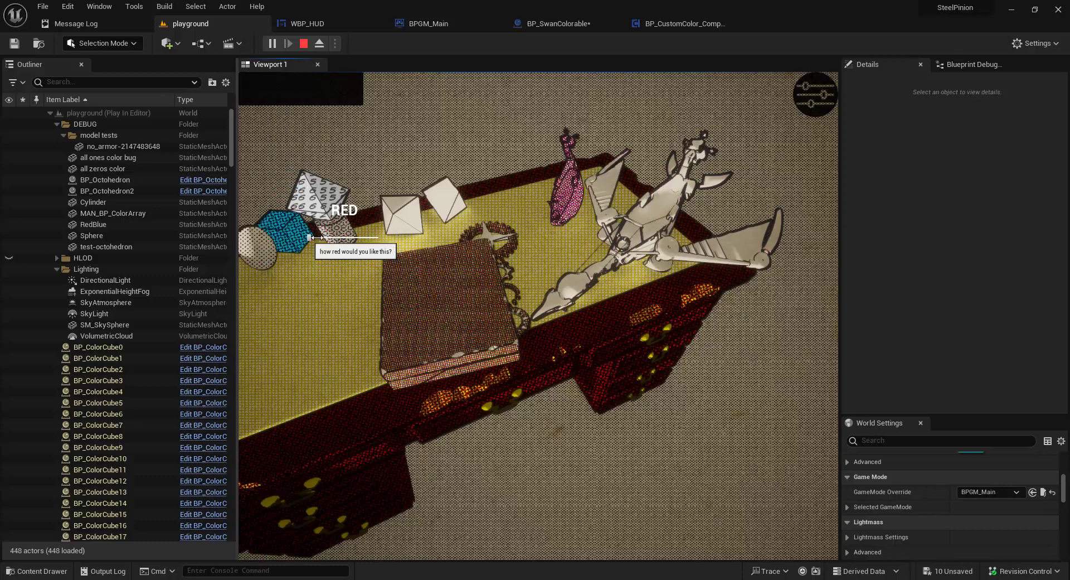
drag(310, 237, 360, 238)
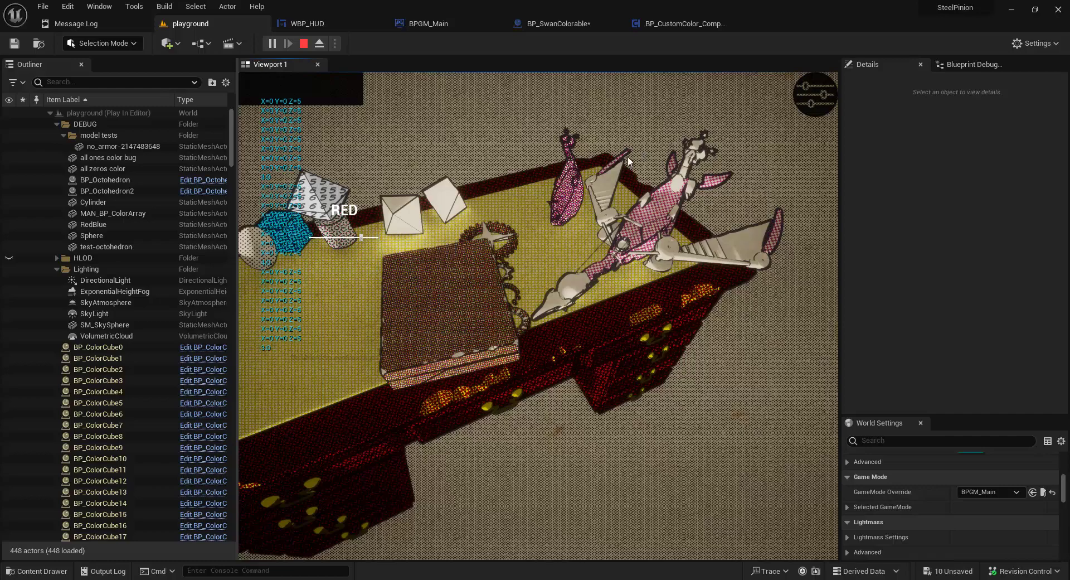
drag(640, 264, 574, 318)
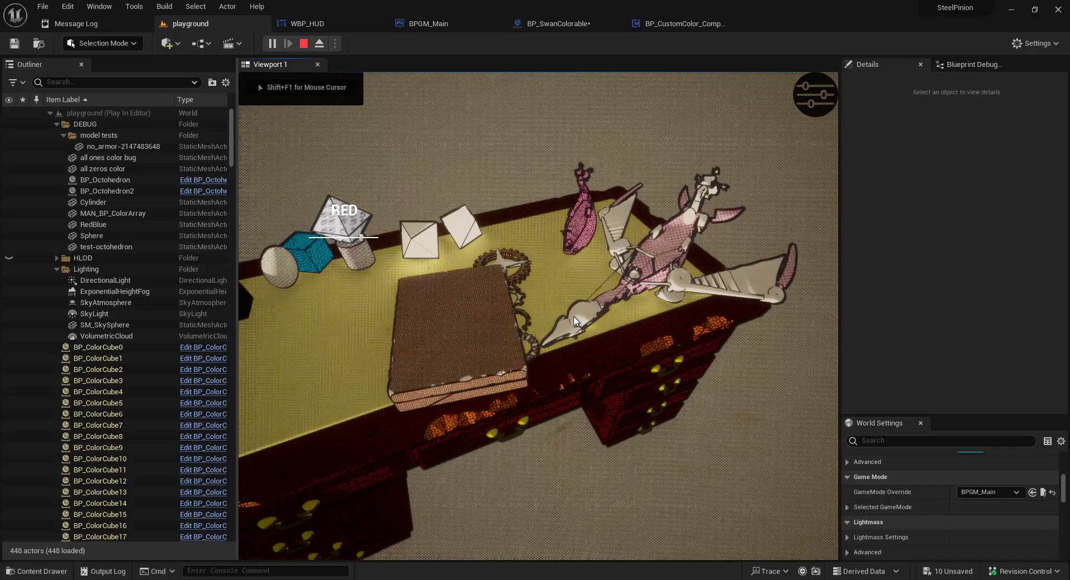
key(shift+F1)
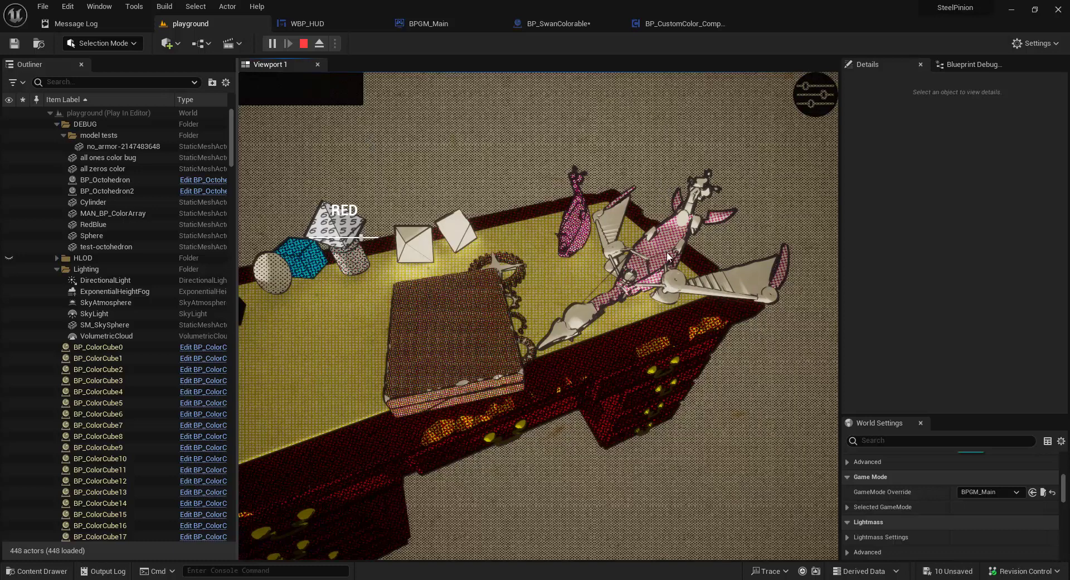
Open the WBP_HUD event graph to examine the logic driven by the red slider.
click(307, 23)
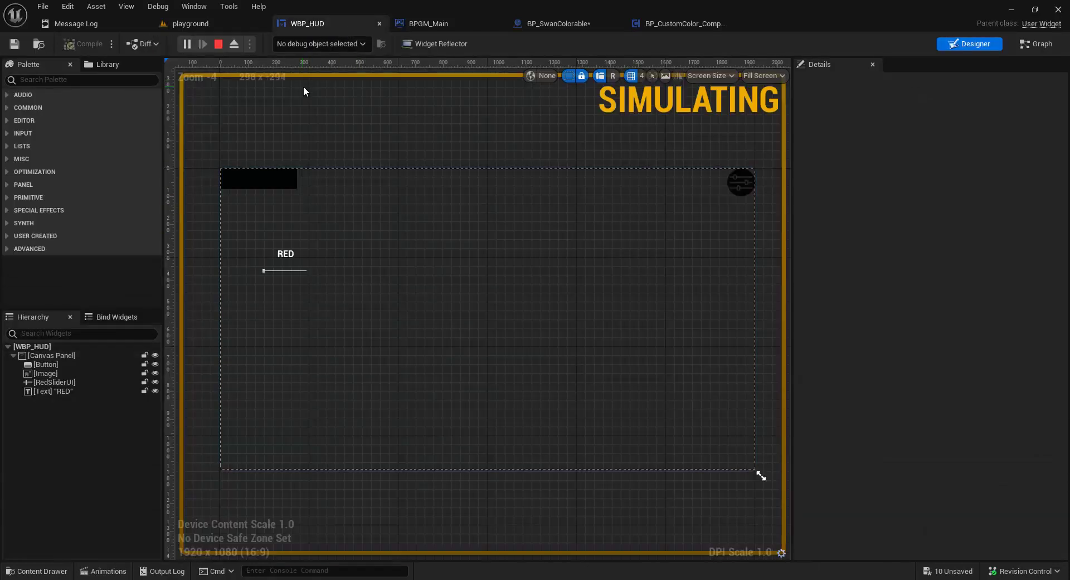
scroll(326, 132, down, 1)
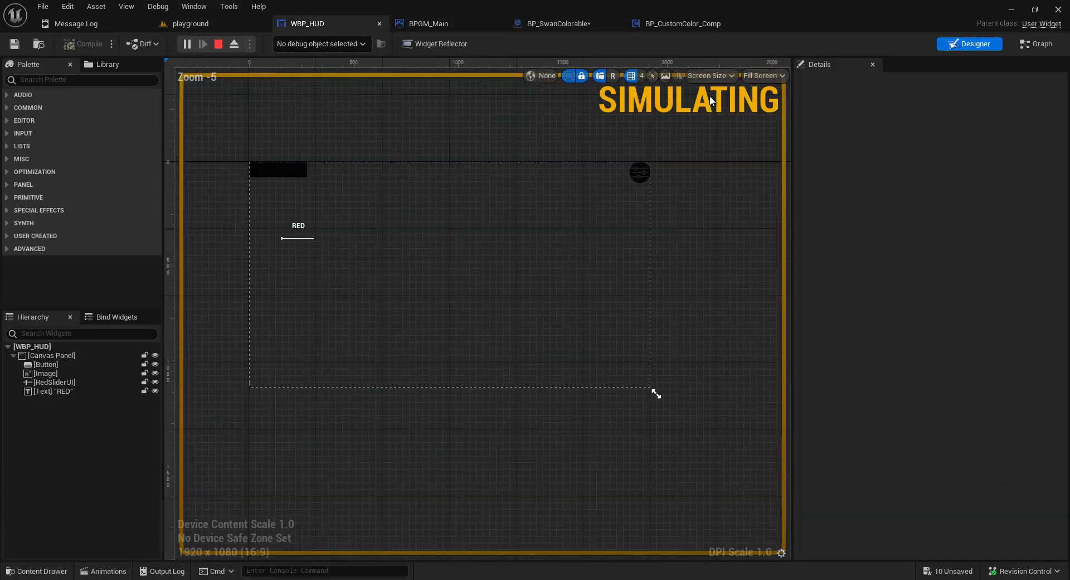
click(1017, 44)
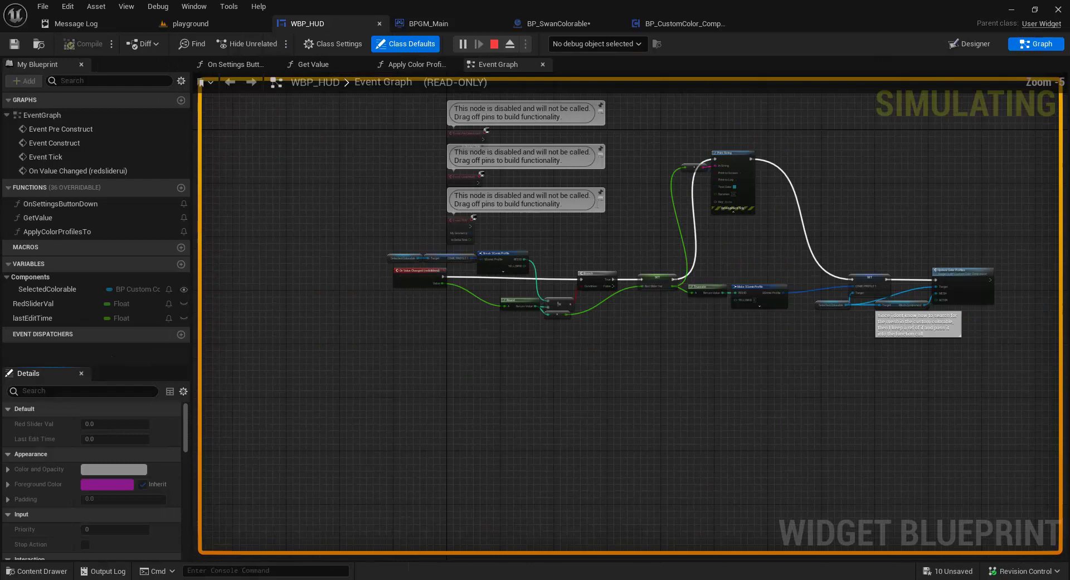
Examine the BPGM_Main event graph from the HUD widget creation through to setting Selected Colorable.
click(438, 23)
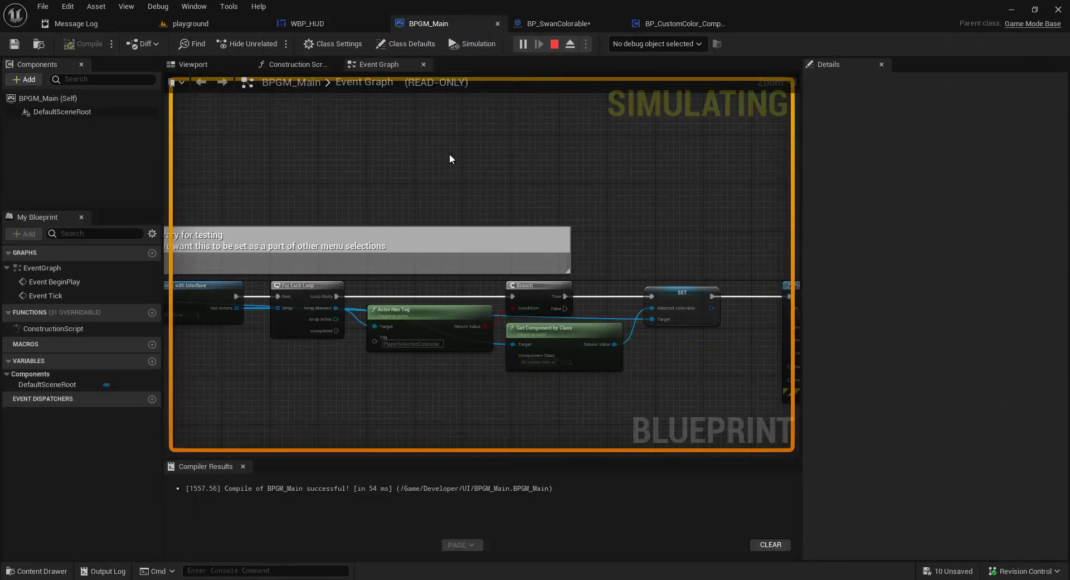
scroll(574, 162, down, 5)
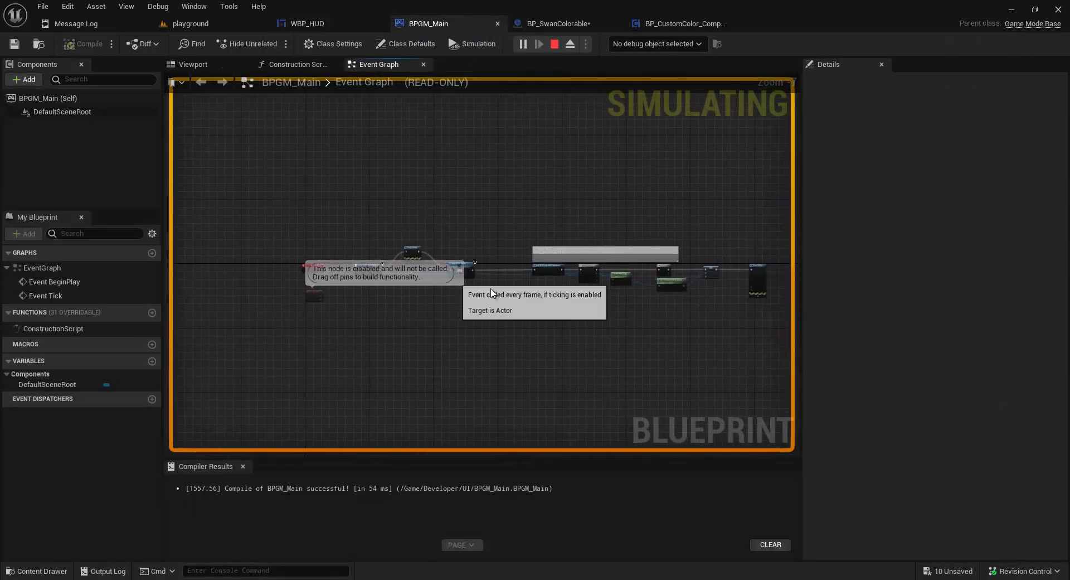
scroll(395, 308, up, 4)
scroll(424, 297, up, 3)
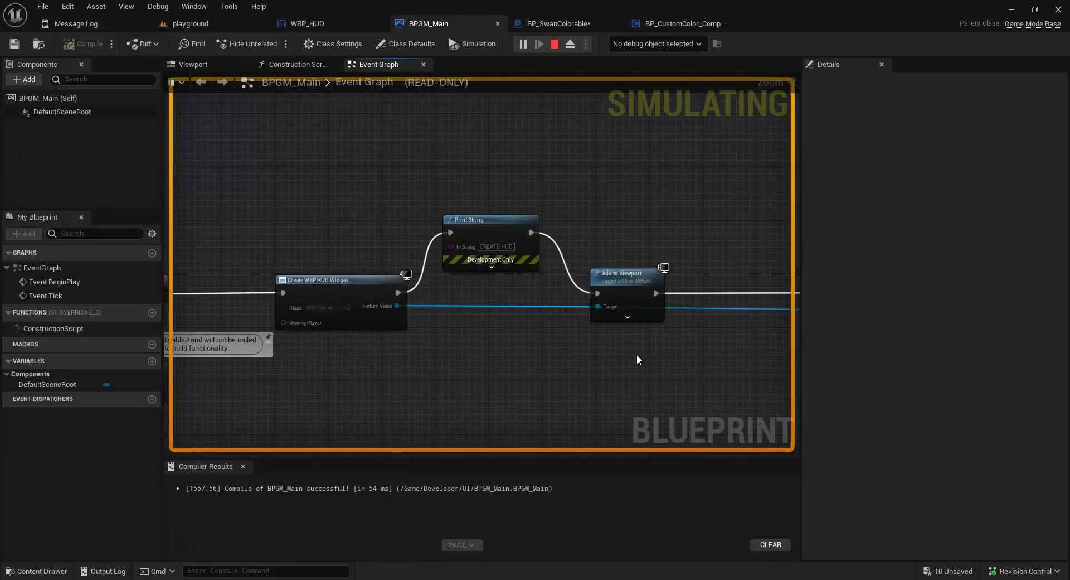
right_drag(637, 359, 292, 345)
right_drag(573, 351, 363, 342)
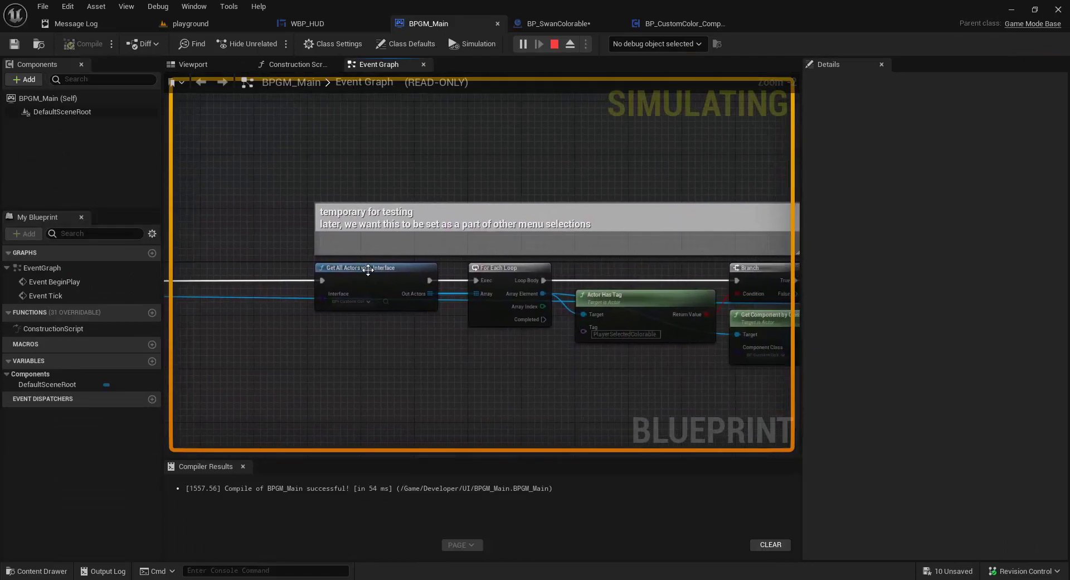
right_drag(565, 354, 361, 339)
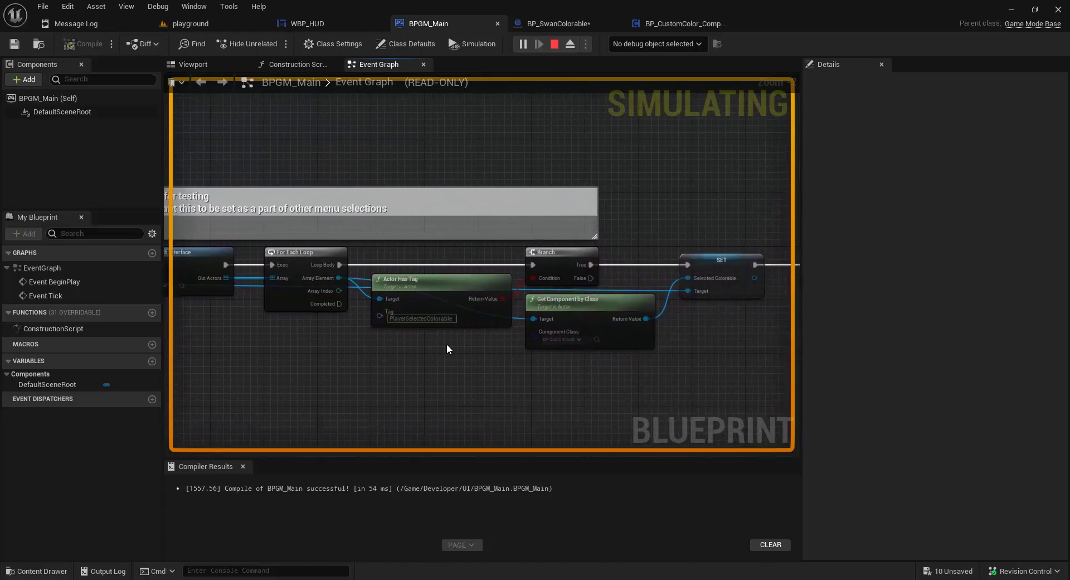
right_drag(449, 349, 335, 348)
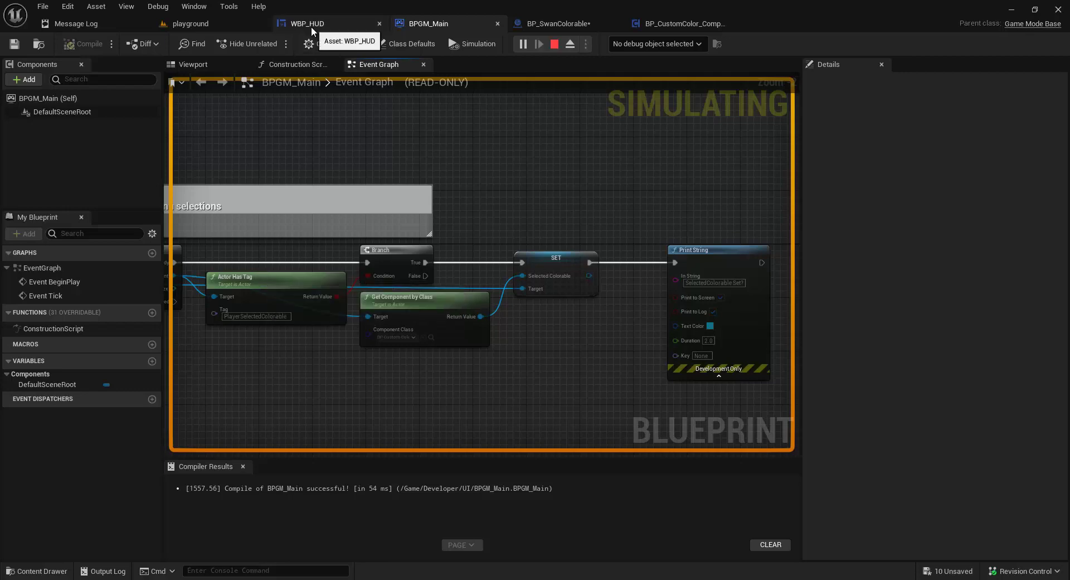
Collapse the DEBUG and Lighting folders in the playground level's actor list and select the BP_SwanColorable actor to inspect its tags.
click(222, 21)
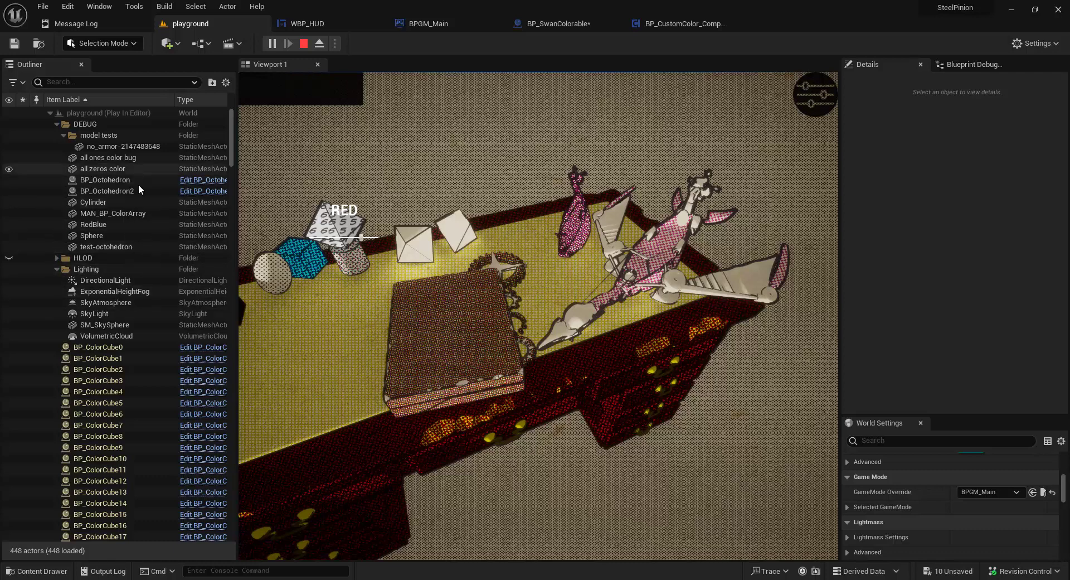
scroll(121, 316, down, 3)
scroll(119, 351, up, 3)
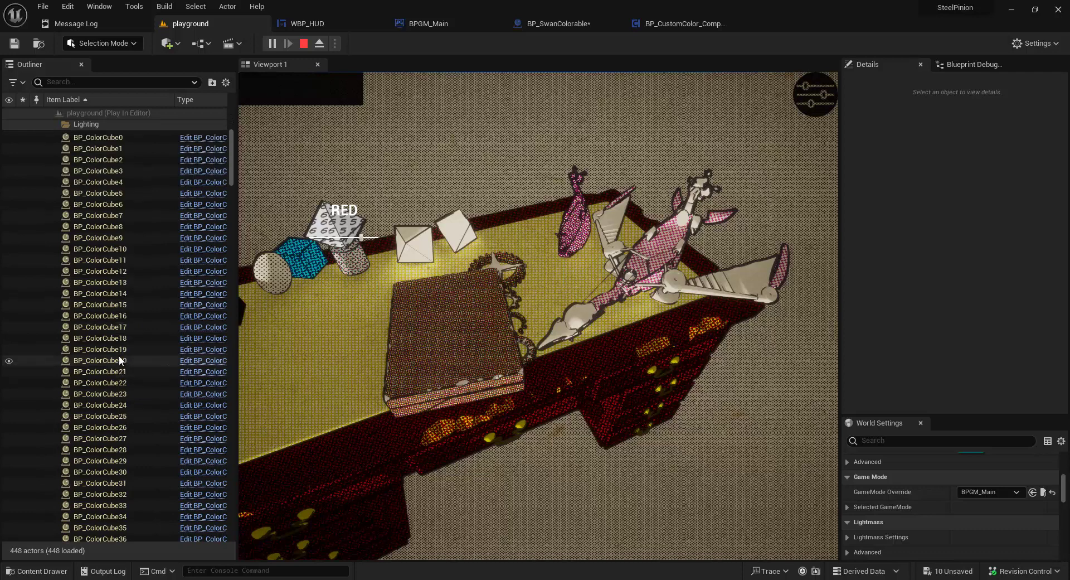
click(56, 124)
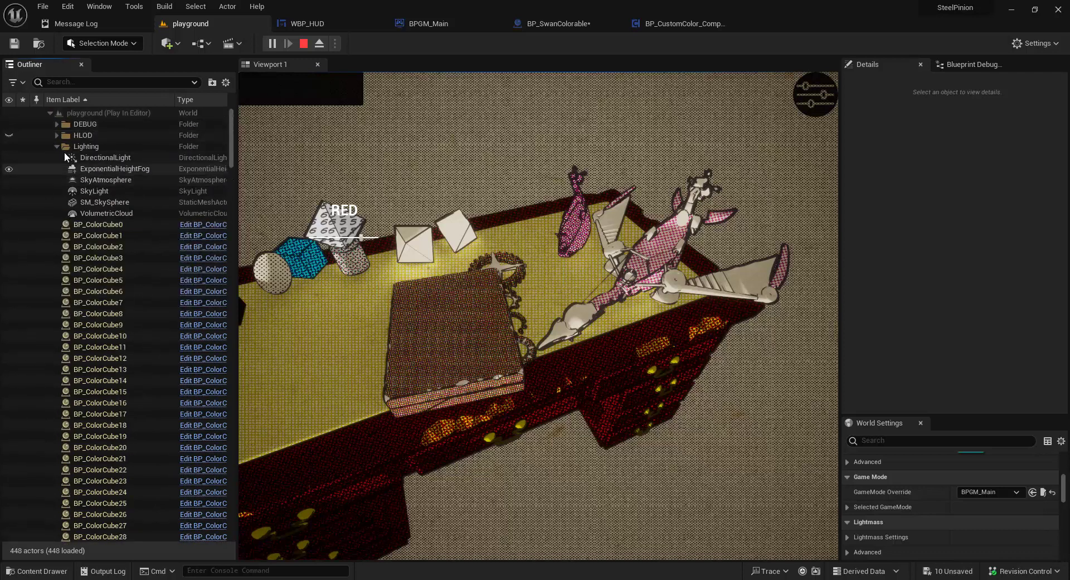
click(56, 146)
scroll(134, 218, down, 10)
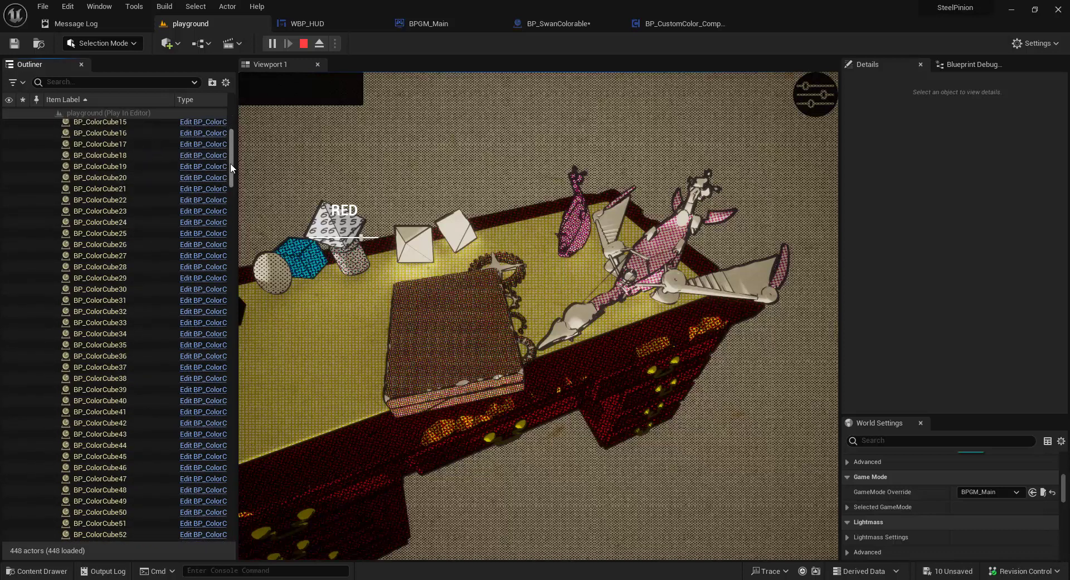
drag(229, 163, 223, 503)
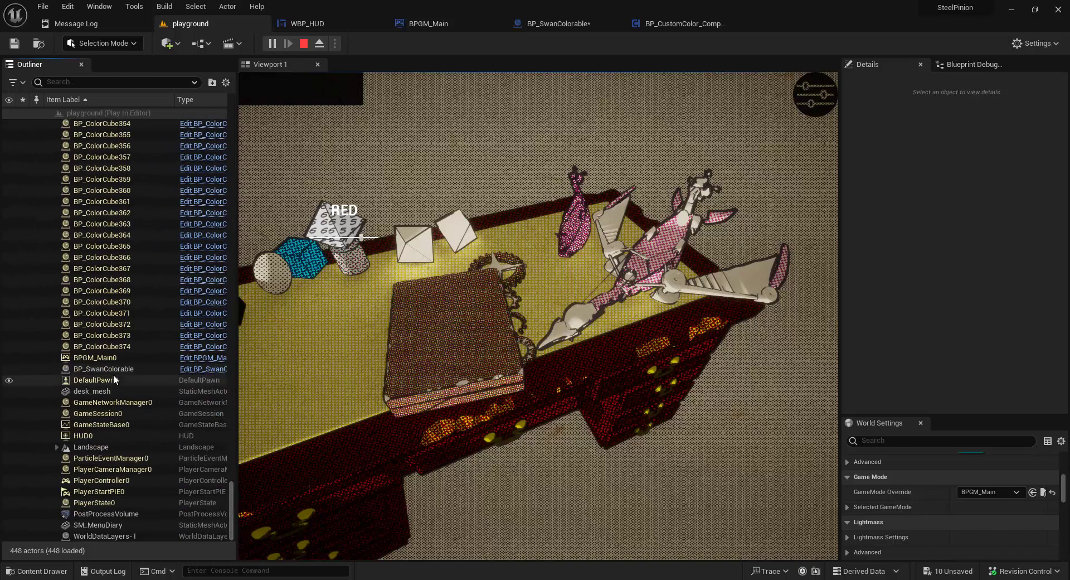
click(106, 368)
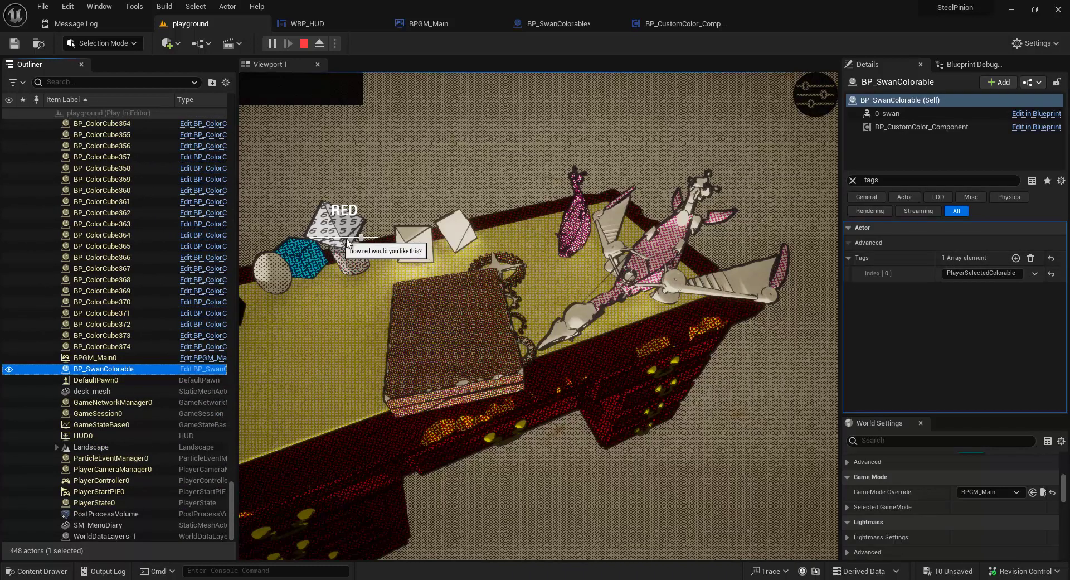
Review the WBP_HUD and BPGM_Main event graphs again and return to the running playground level.
click(330, 24)
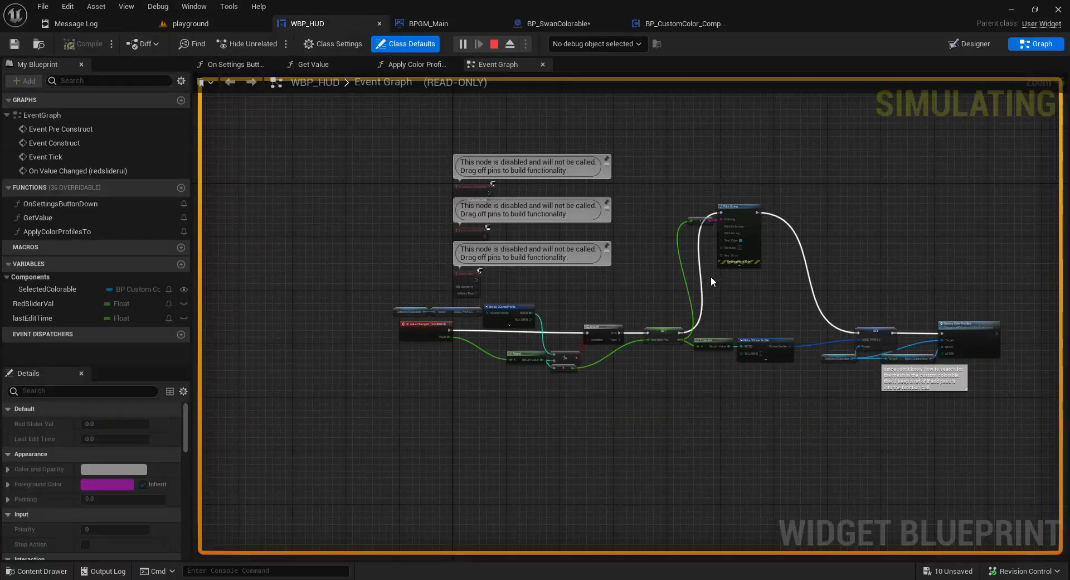
click(443, 24)
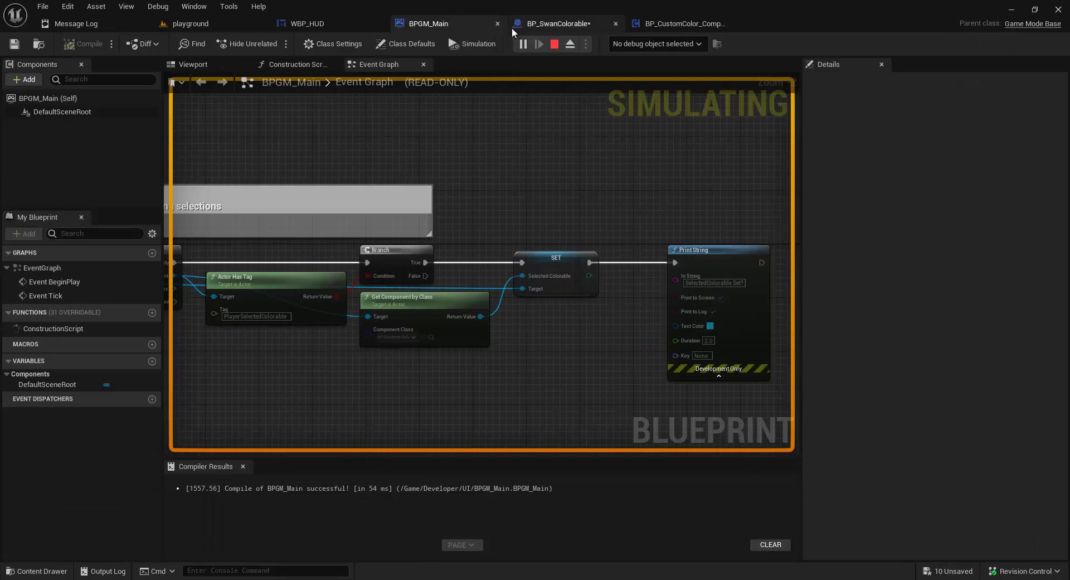
click(546, 23)
click(276, 25)
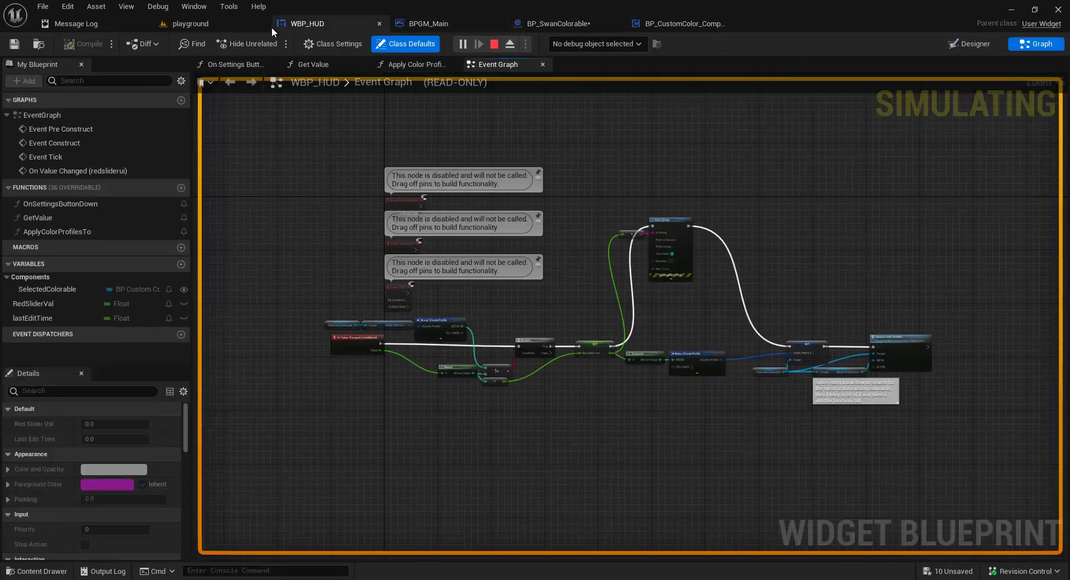
click(186, 23)
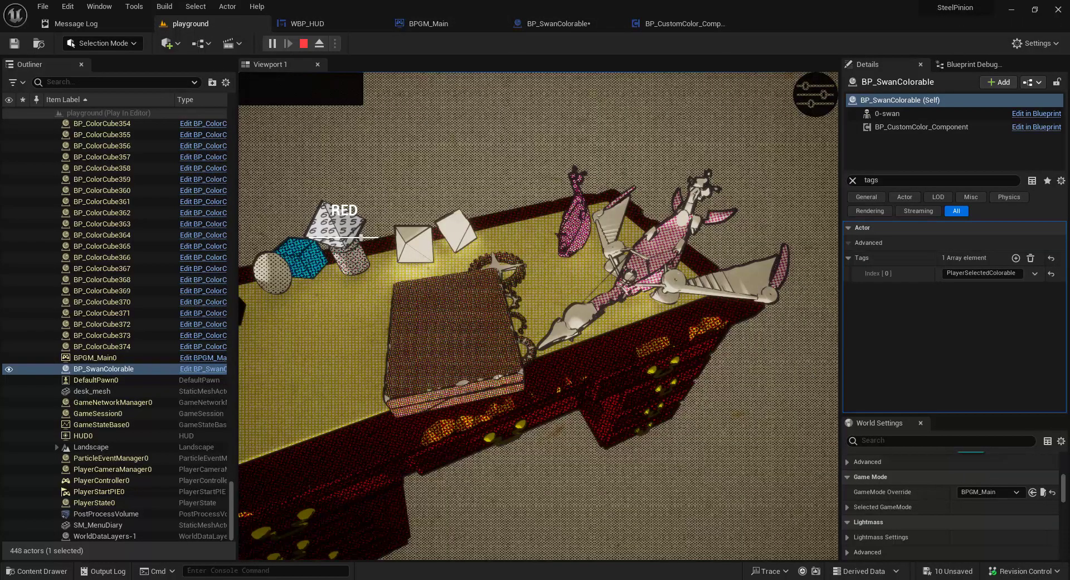